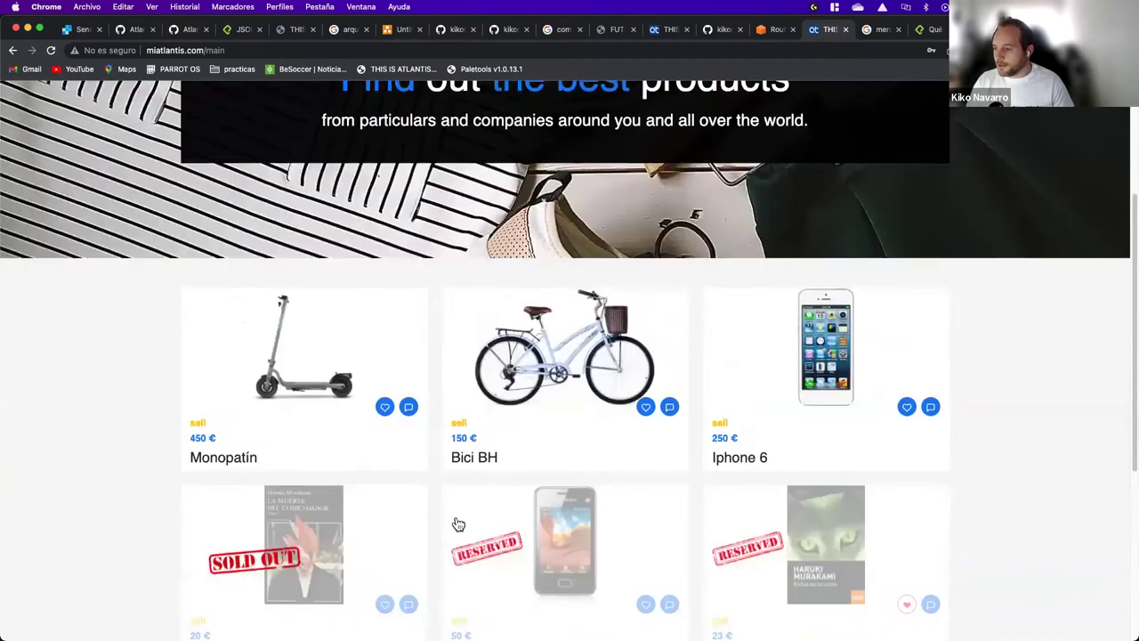
Step: Mark the Monopatín scooter as a favourite
scroll(347, 514, down, 2)
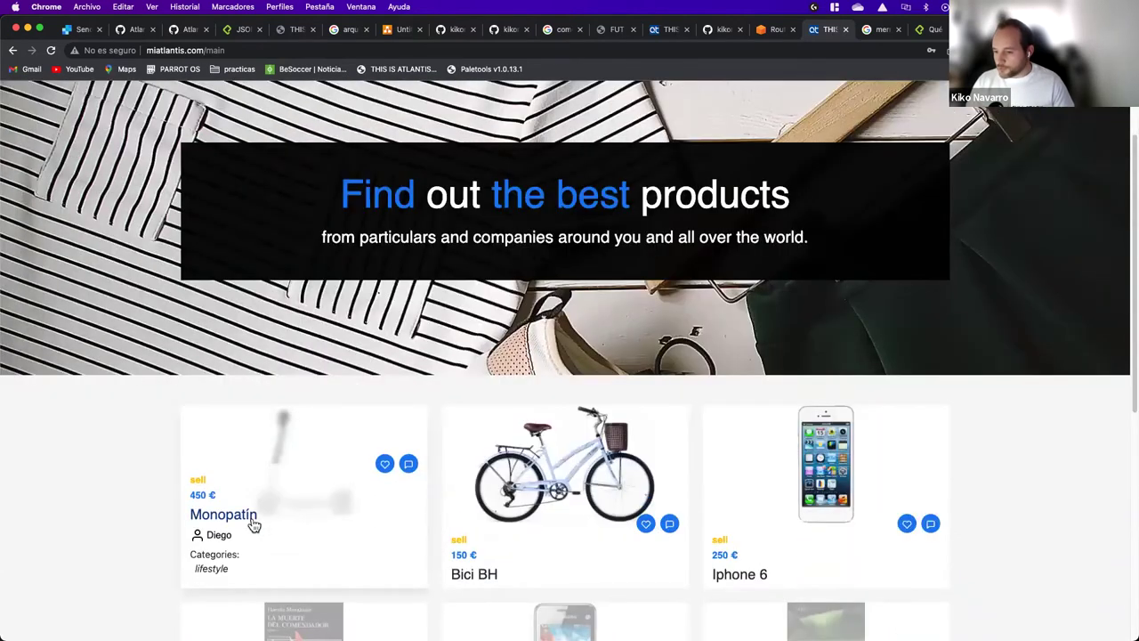
click(385, 470)
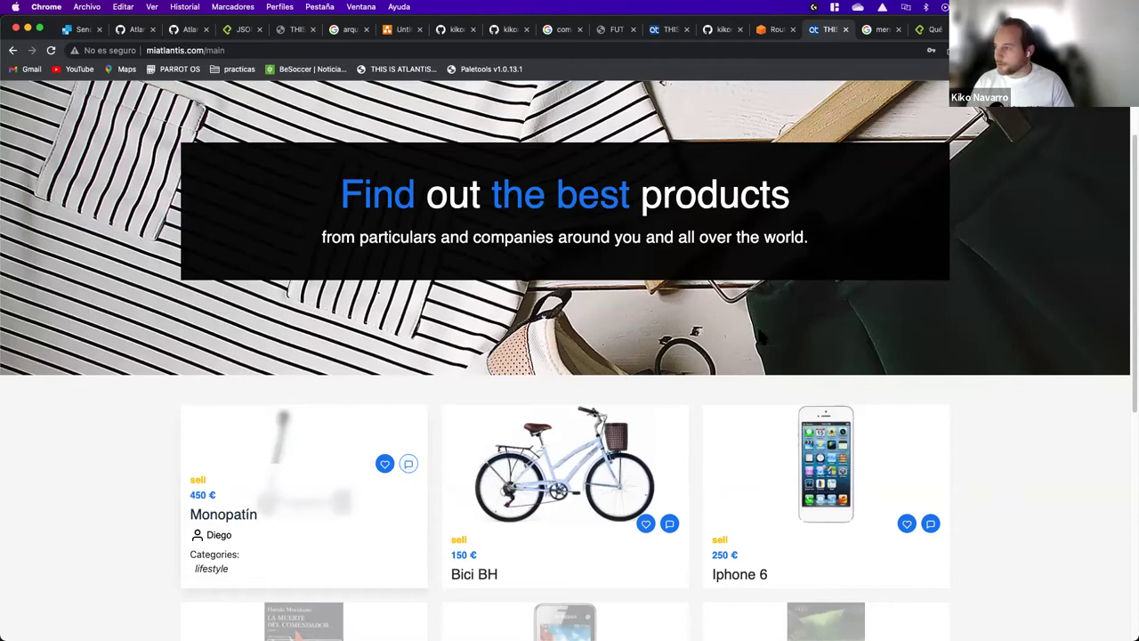
scroll(806, 334, up, 3)
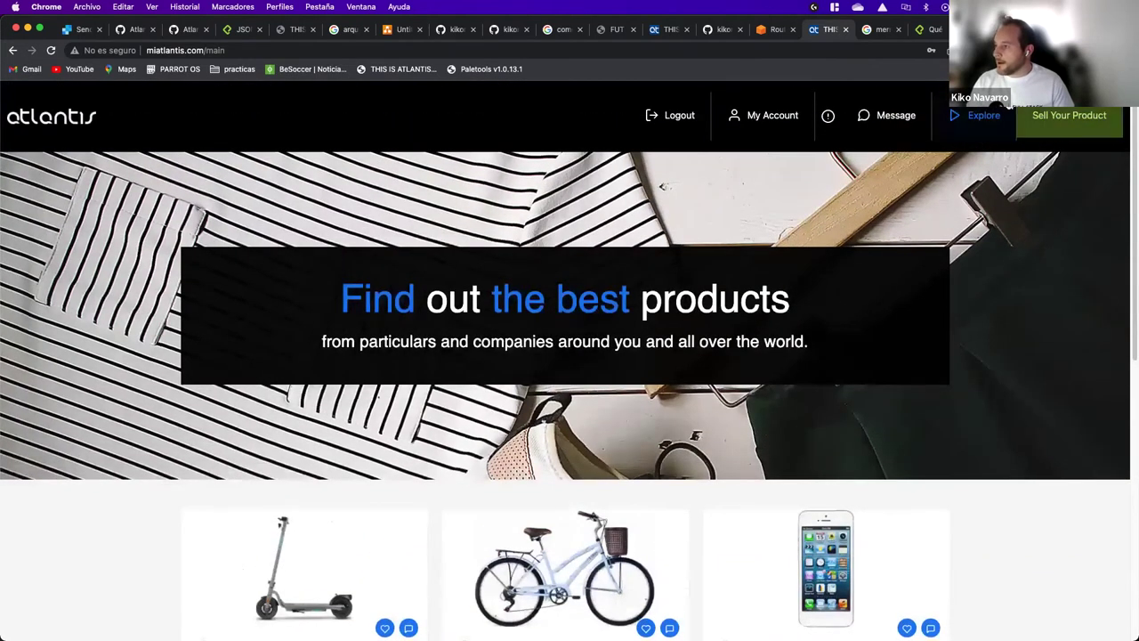
Step: Try the Explore filters (max price 500, Buy/Sell, work and All categories), then go to messages
click(997, 120)
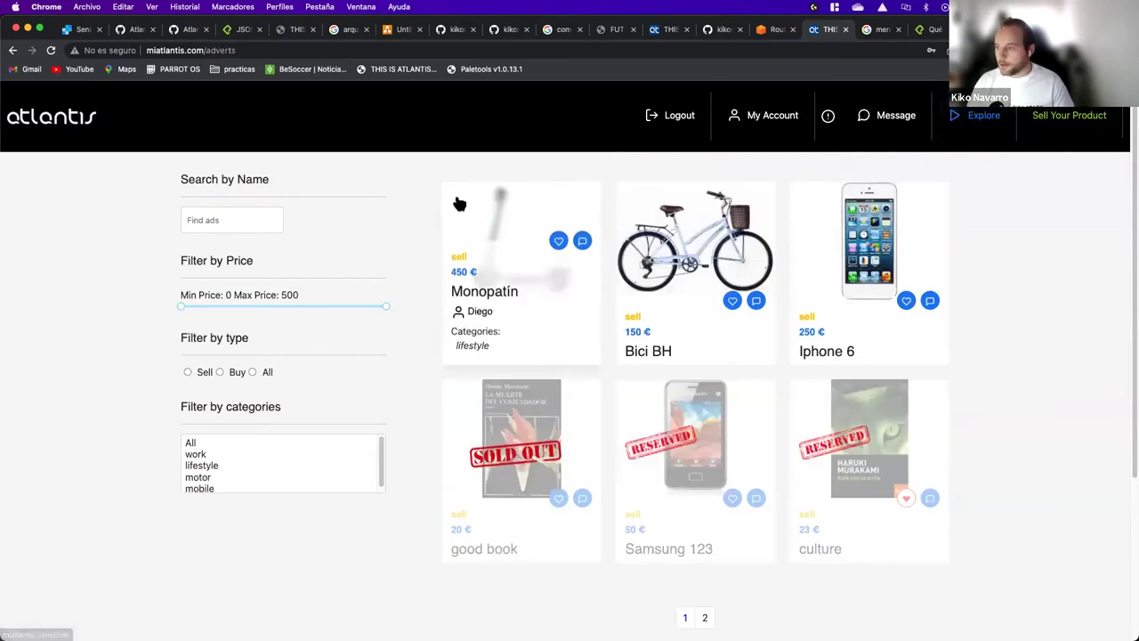
mouse_move(376, 306)
mouse_down()
mouse_move(241, 305)
mouse_move(207, 318)
mouse_move(389, 311)
mouse_up()
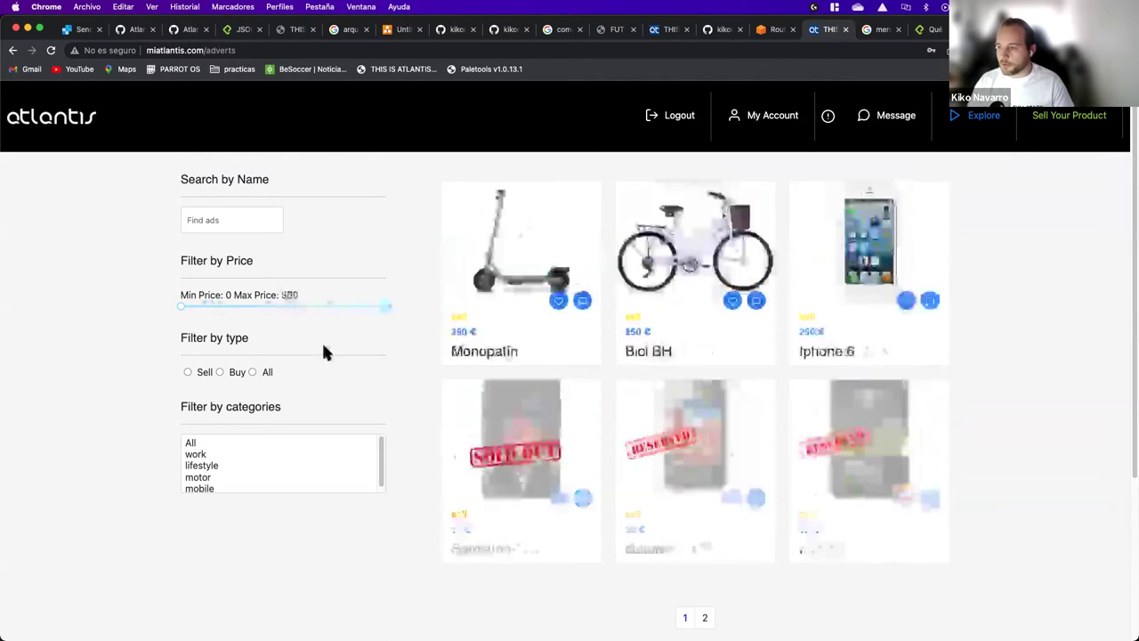
click(188, 372)
click(220, 372)
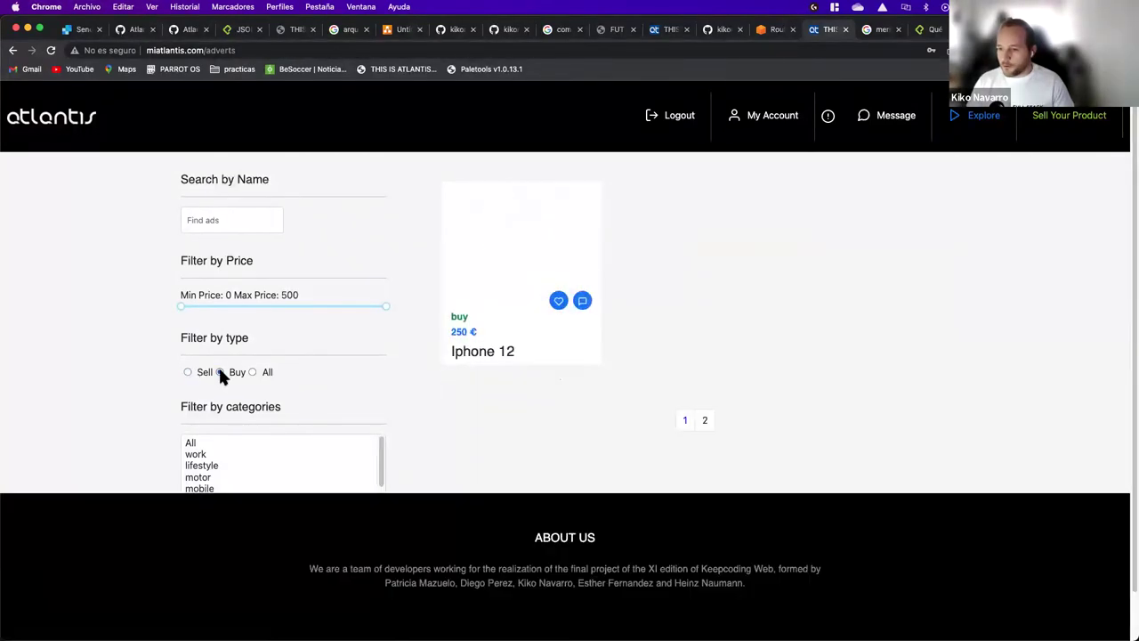
click(188, 372)
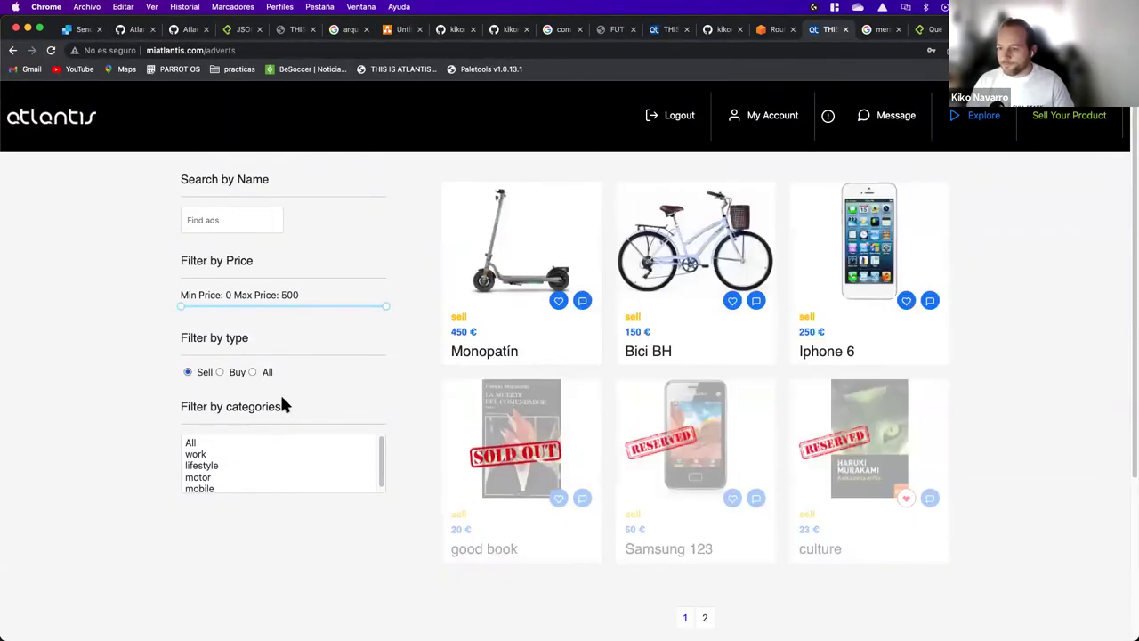
click(196, 454)
click(191, 442)
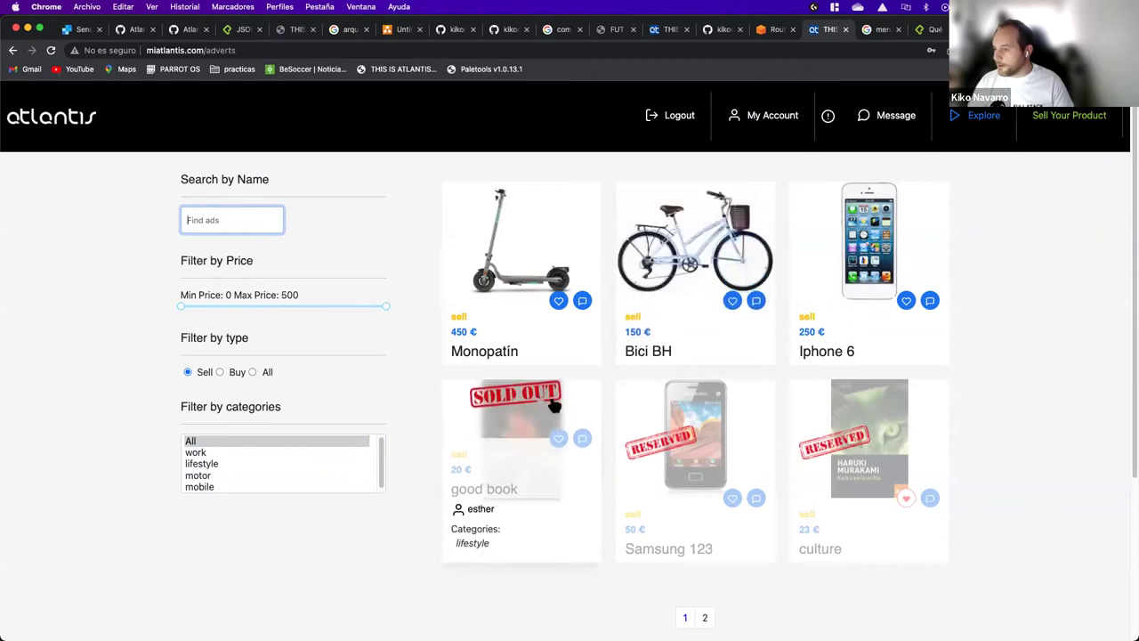
click(559, 243)
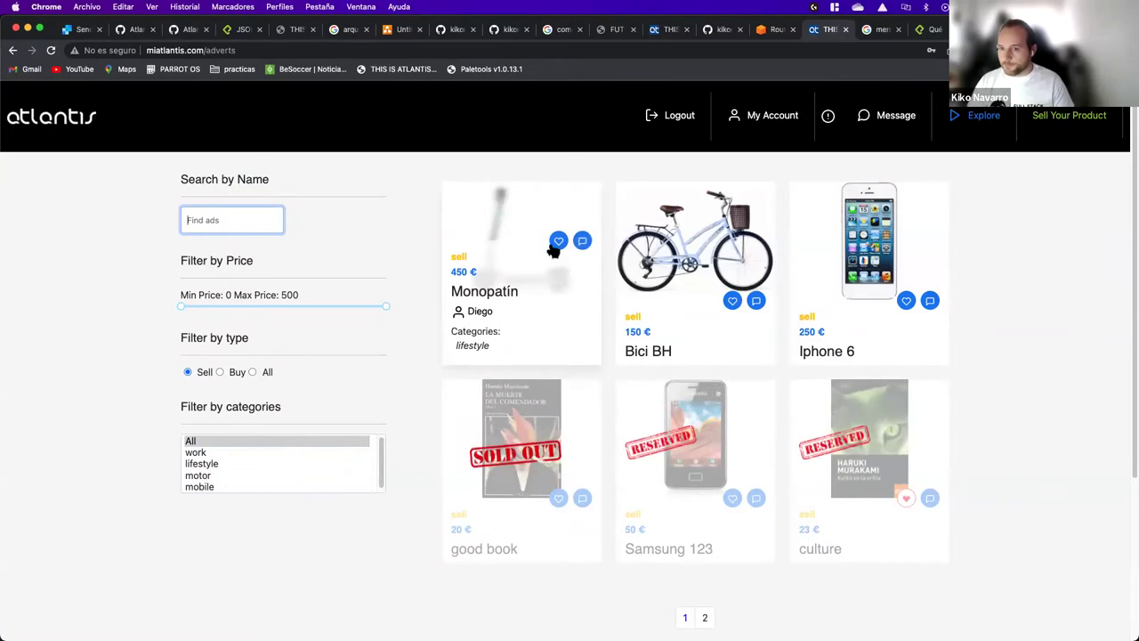
click(908, 118)
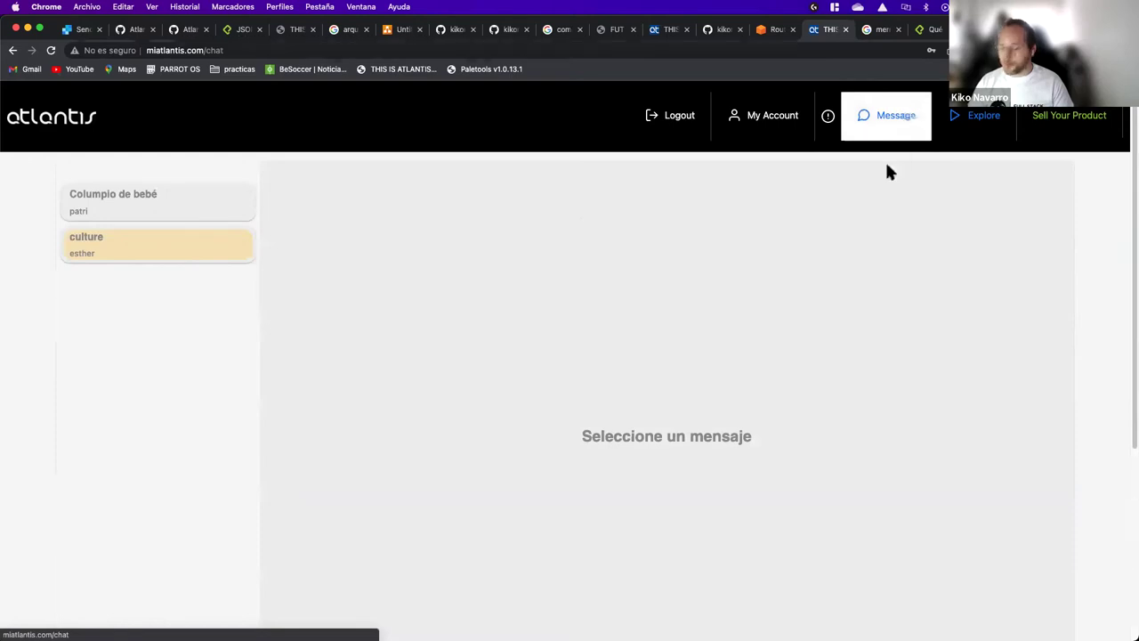
Step: Reply 'de acuerdo' in the culture book conversation
click(107, 257)
scroll(453, 359, down, 5)
scroll(454, 371, down, 3)
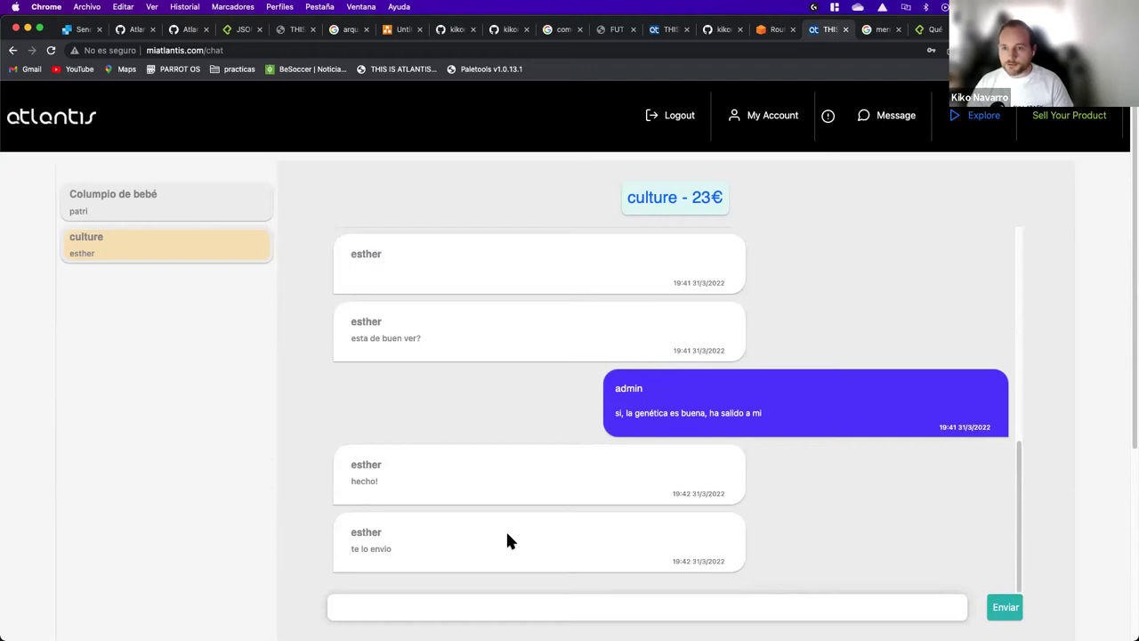
click(504, 607)
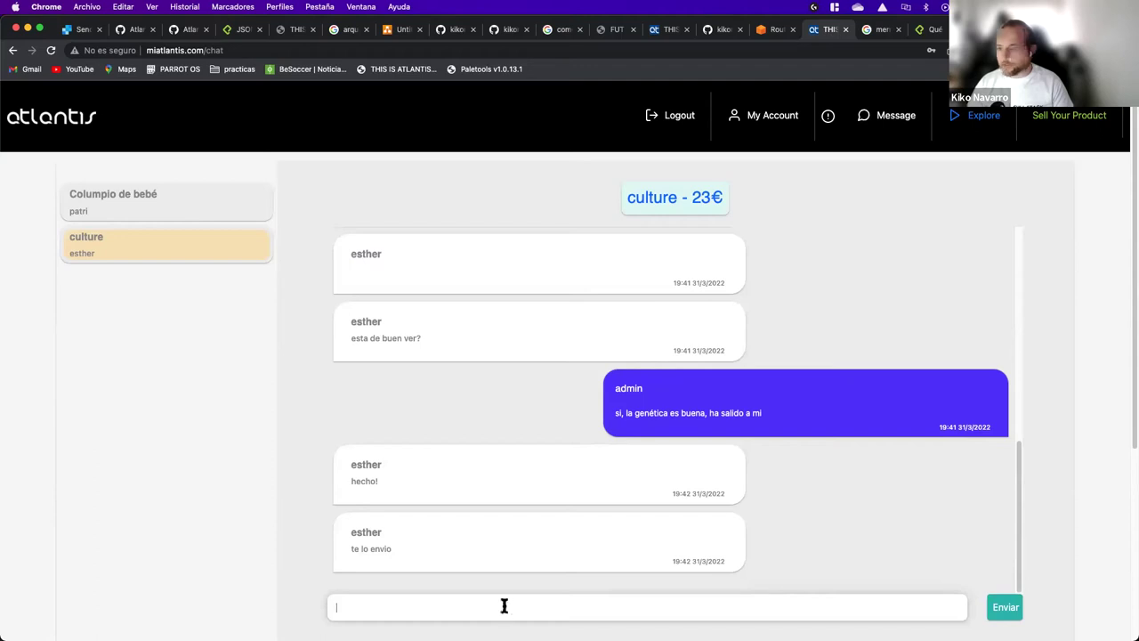
text(de a)
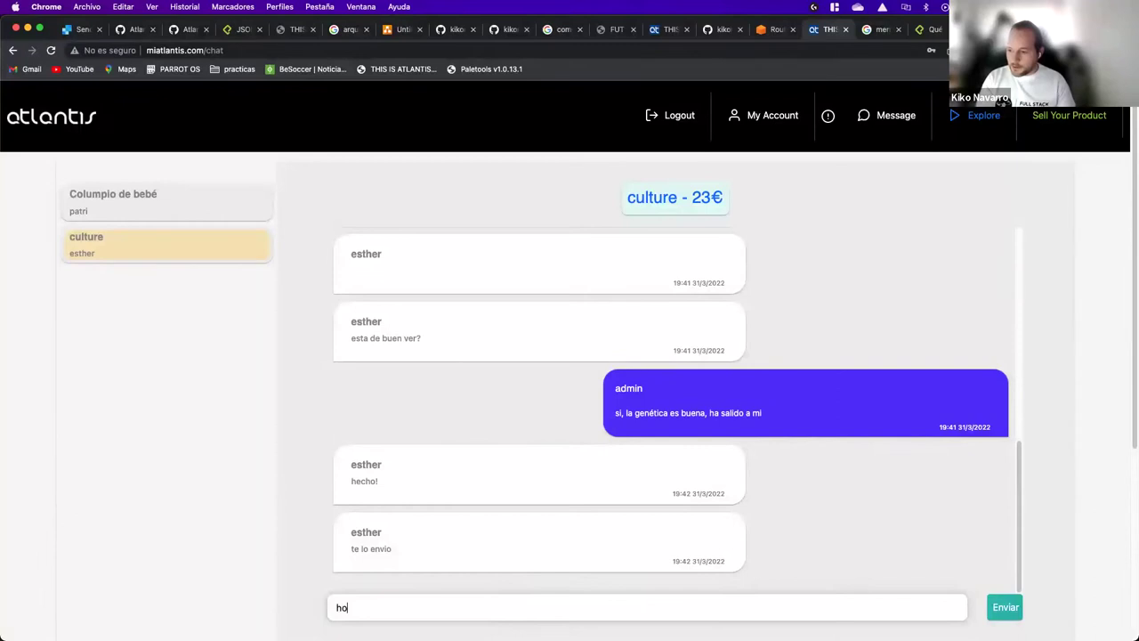
text(cuerdo)
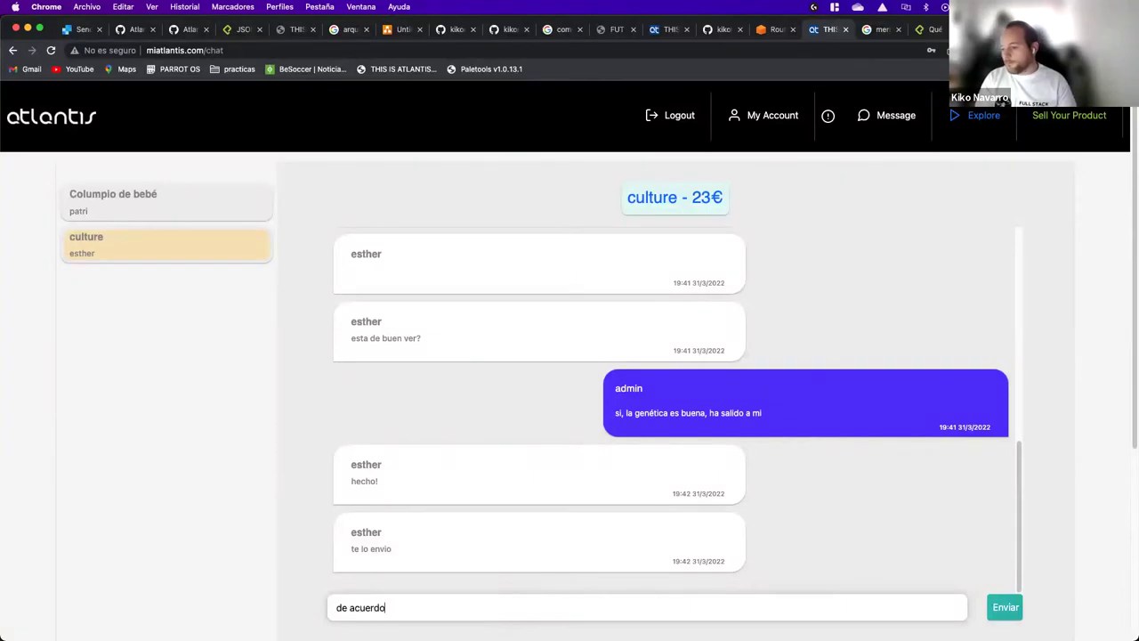
key(Return)
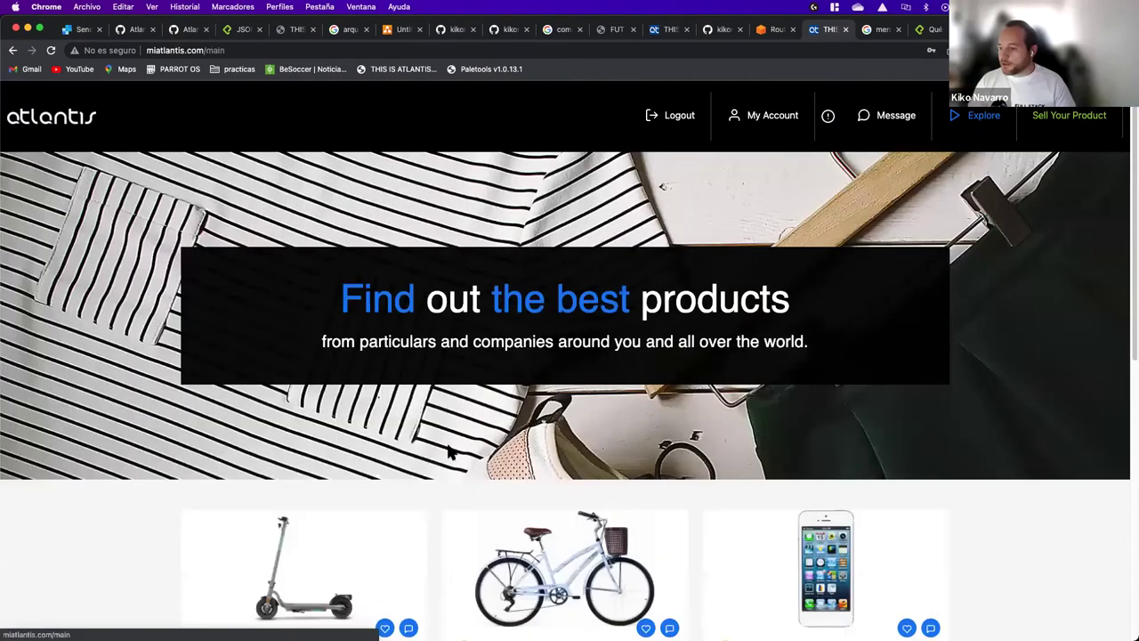
Step: Mark the notice that the Monopatín was reserved as read
scroll(447, 453, down, 2)
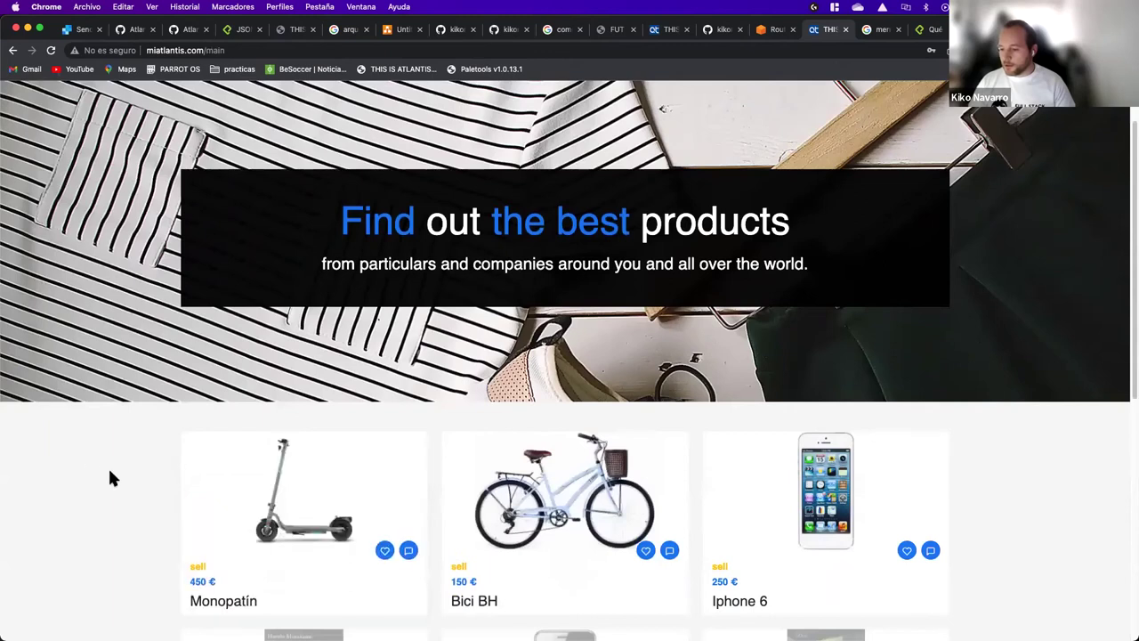
scroll(108, 466, down, 3)
scroll(394, 406, up, 3)
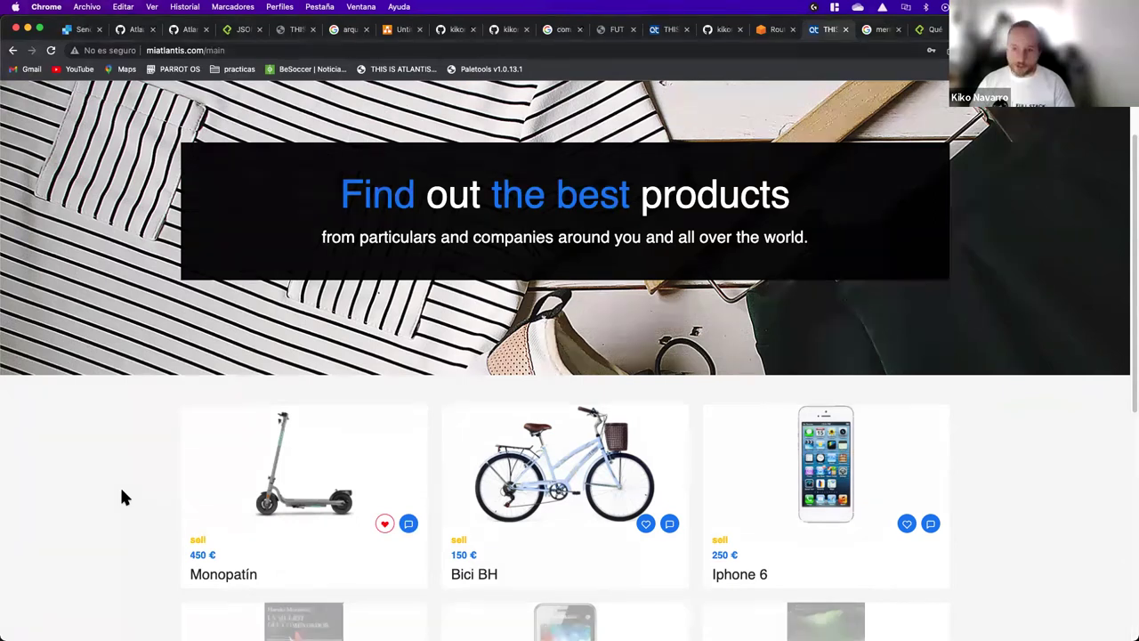
scroll(157, 471, up, 3)
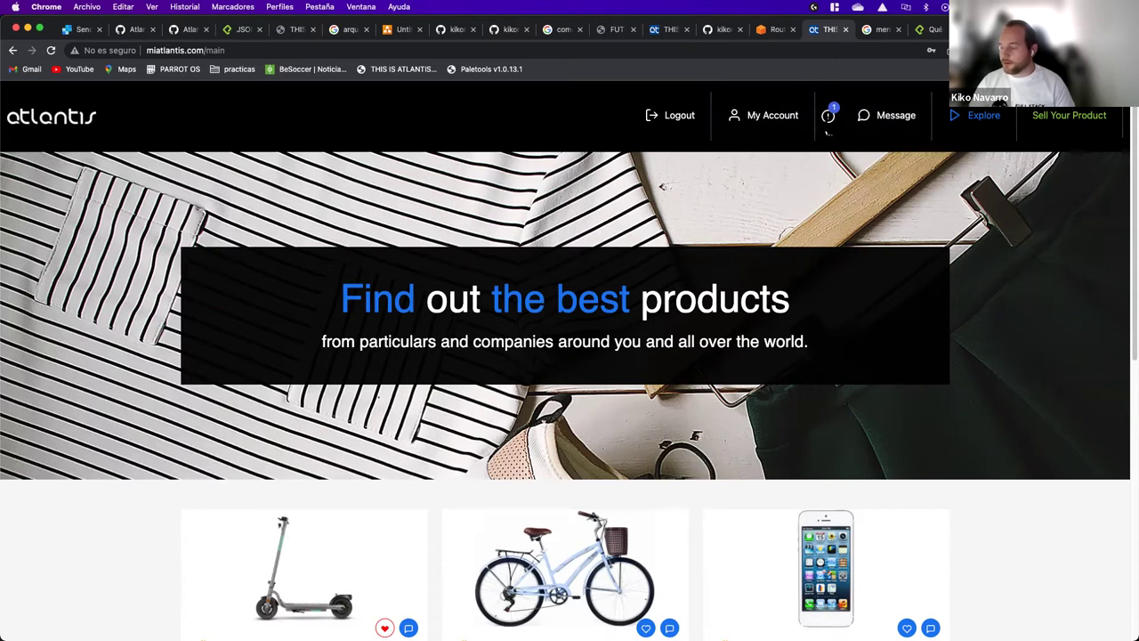
click(827, 132)
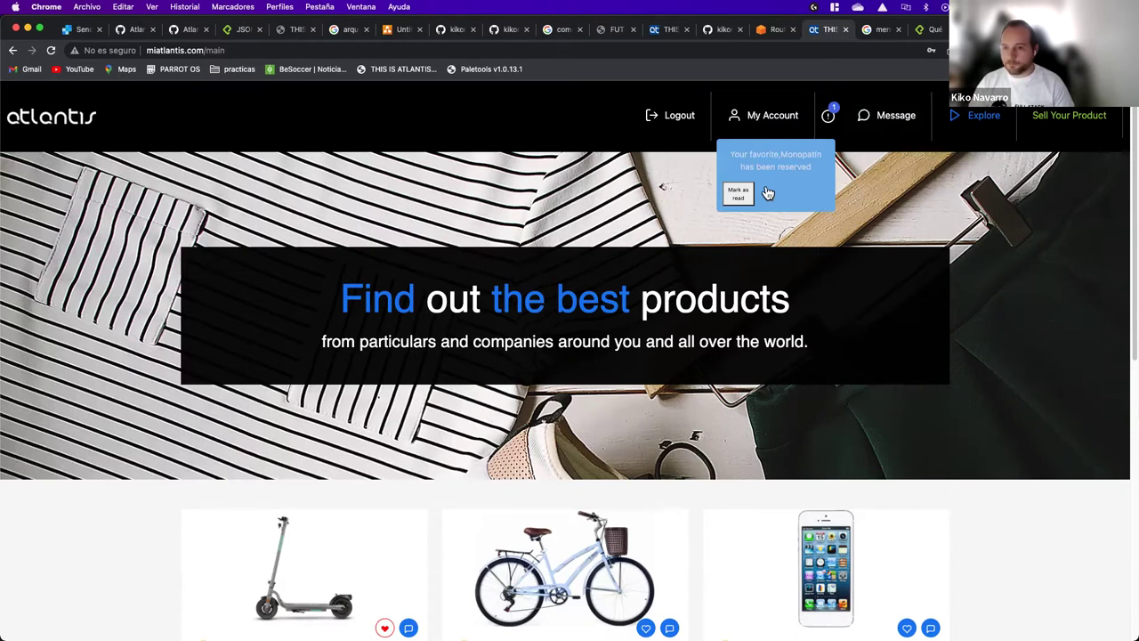
click(739, 197)
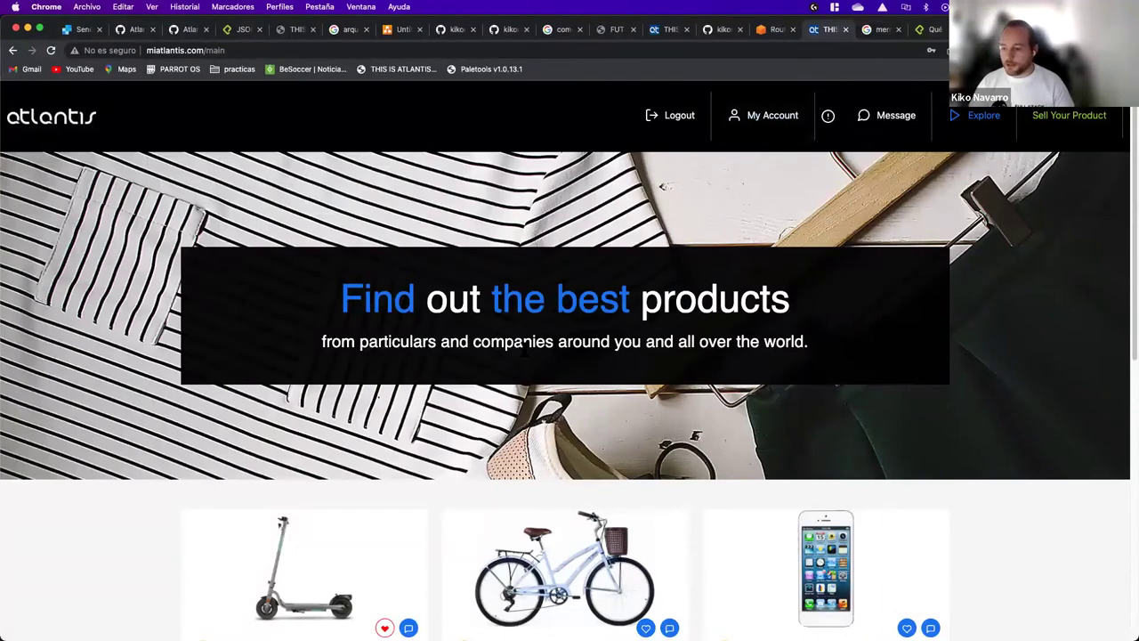
scroll(377, 500, down, 3)
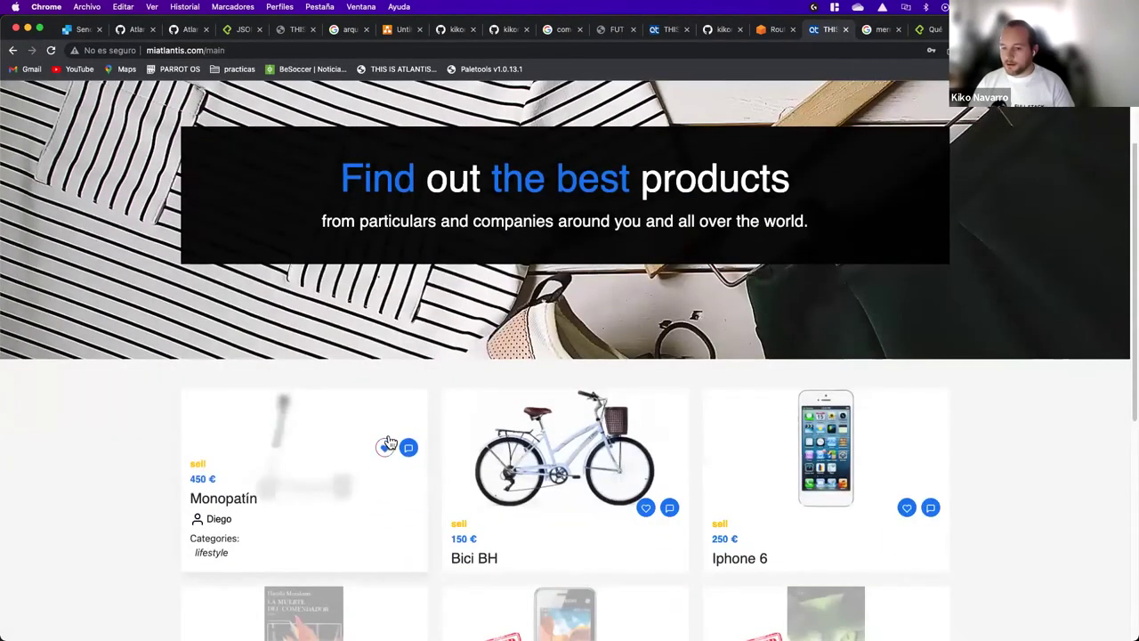
scroll(371, 401, up, 2)
scroll(370, 401, up, 1)
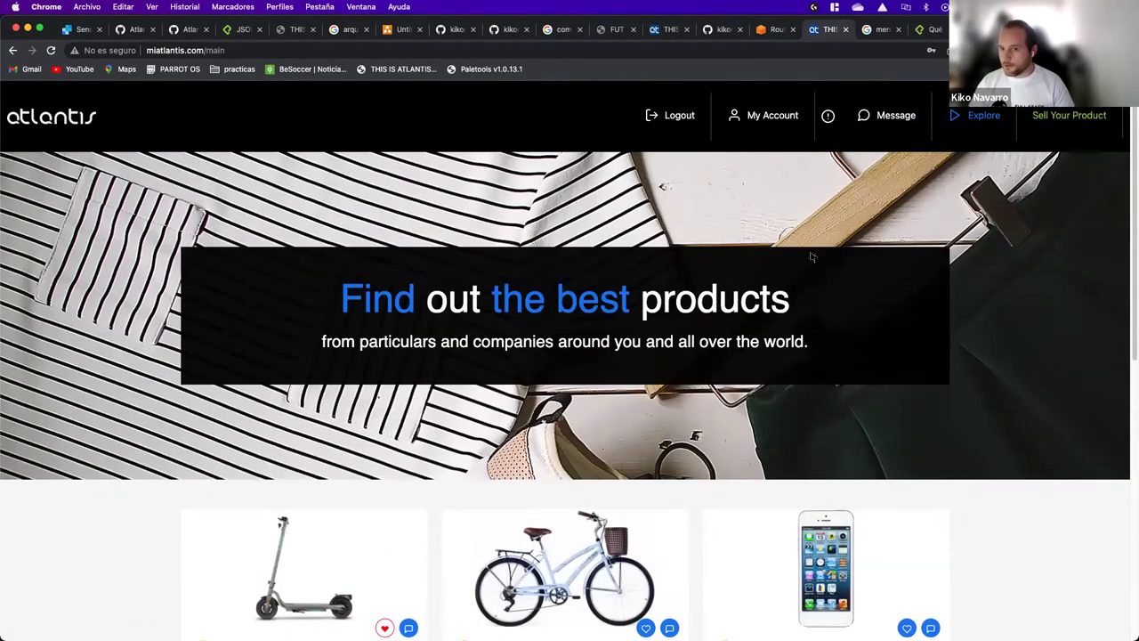
Step: On My Account, view the favourite products list, then show the Add a product form
click(760, 133)
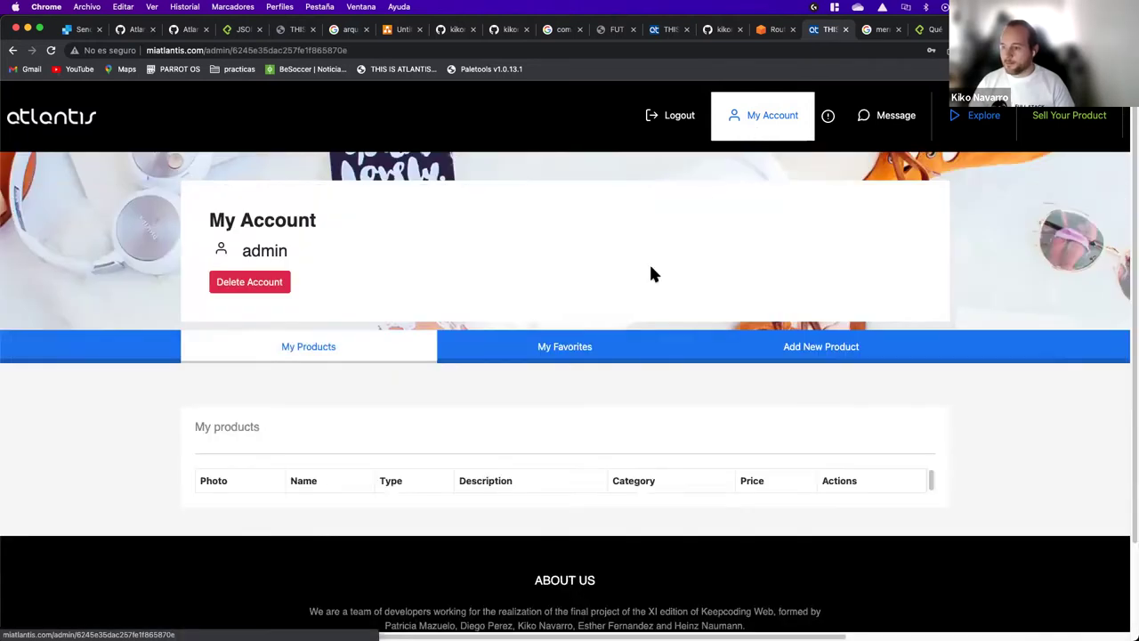
scroll(526, 422, down, 1)
scroll(528, 406, up, 1)
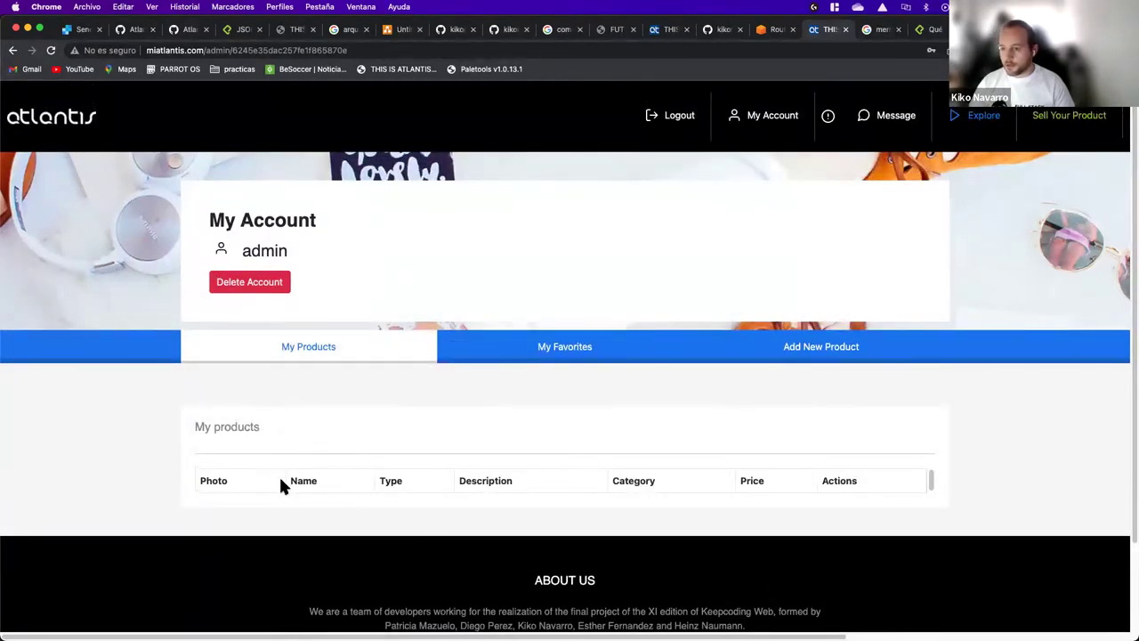
click(577, 367)
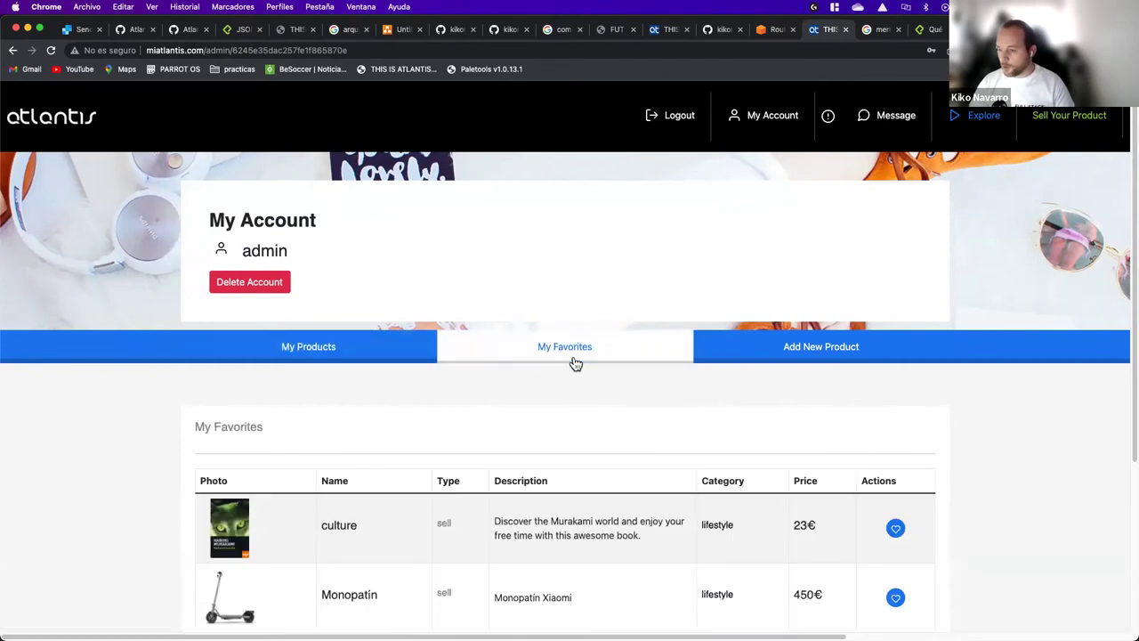
scroll(569, 436, down, 3)
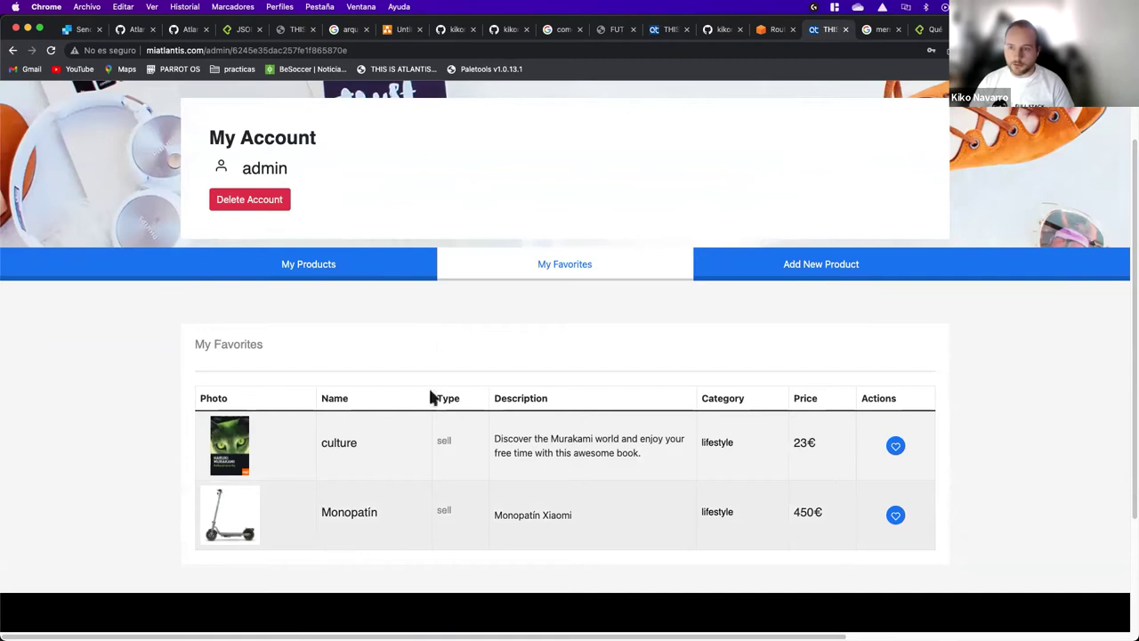
click(789, 267)
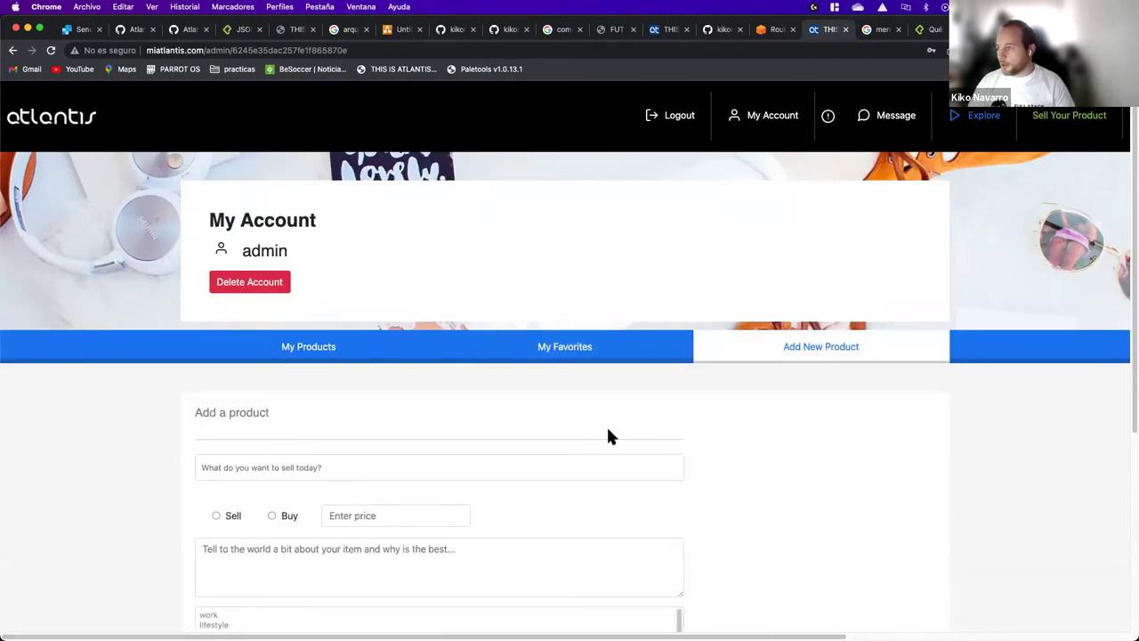
scroll(780, 385, down, 1)
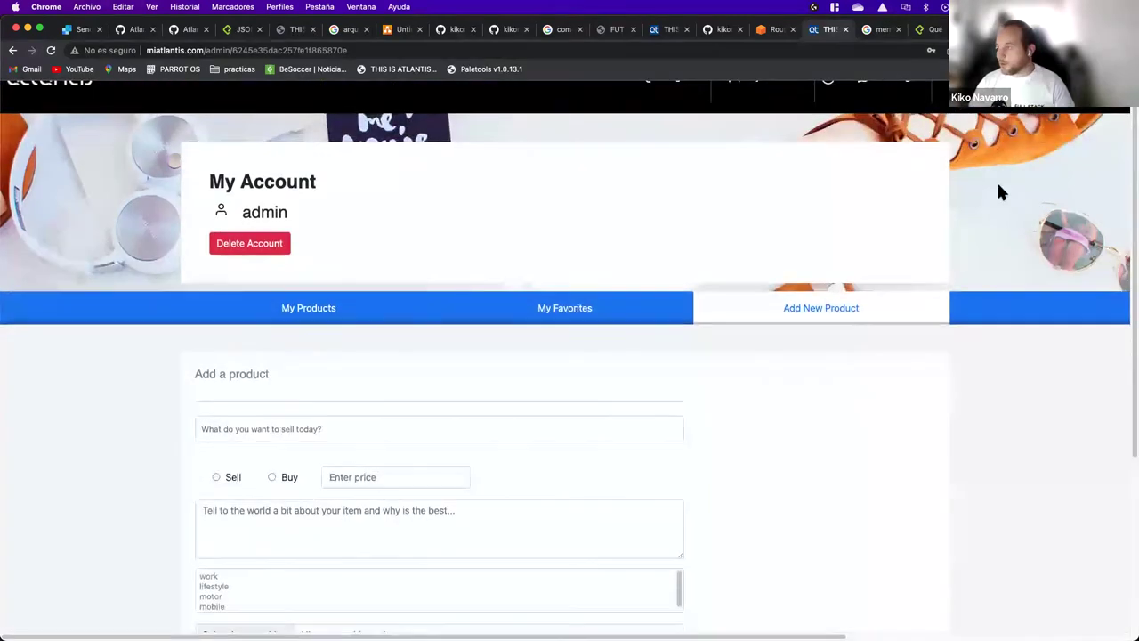
scroll(1000, 190, up, 1)
Step: Start a Buy listing titled 'piratas' at 30€ described 'la mejor peli de piratas'
click(1068, 115)
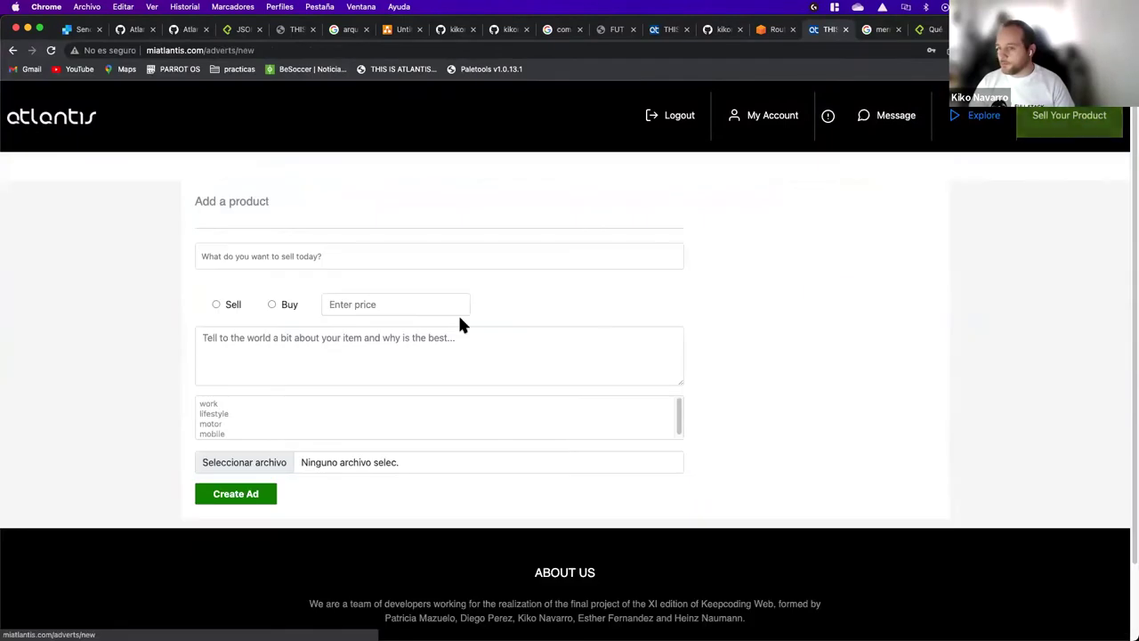
click(379, 262)
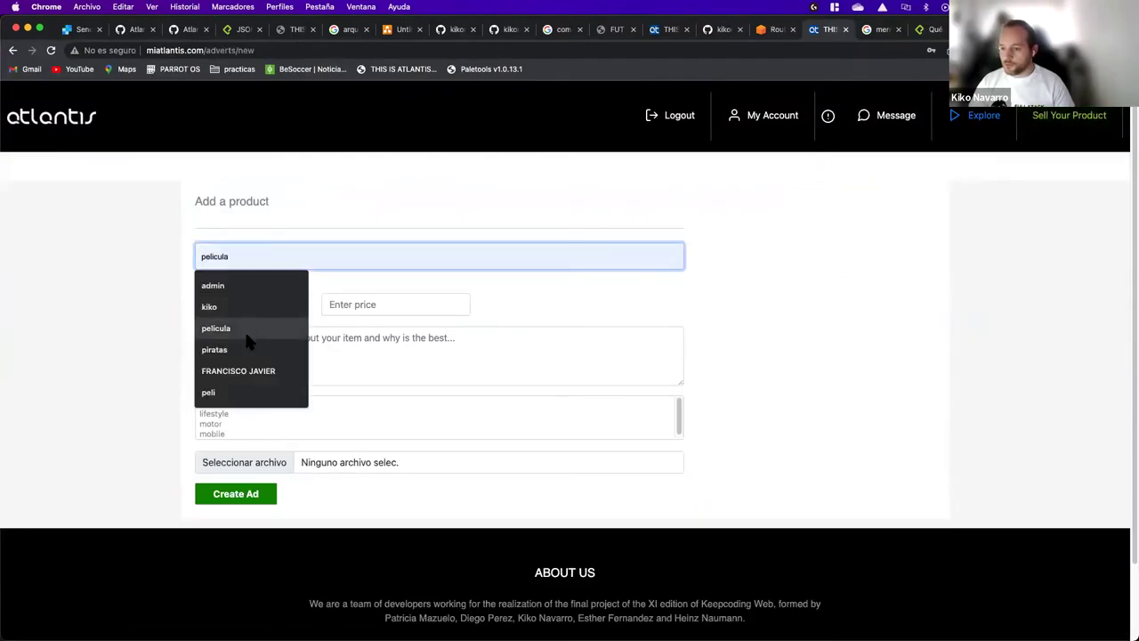
click(242, 347)
click(372, 304)
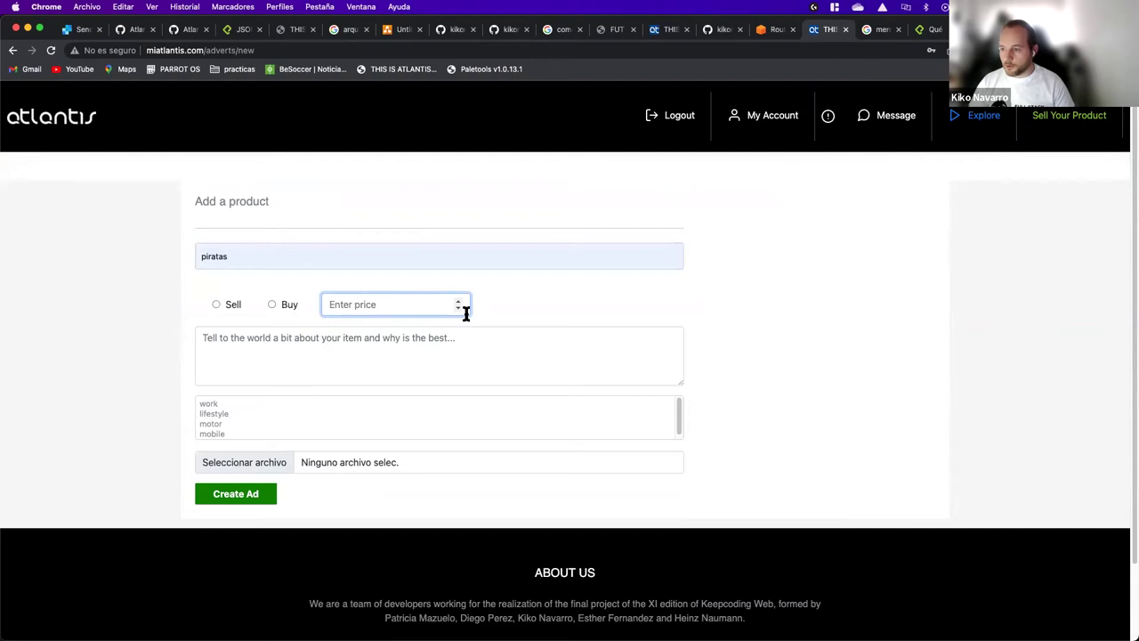
text(30)
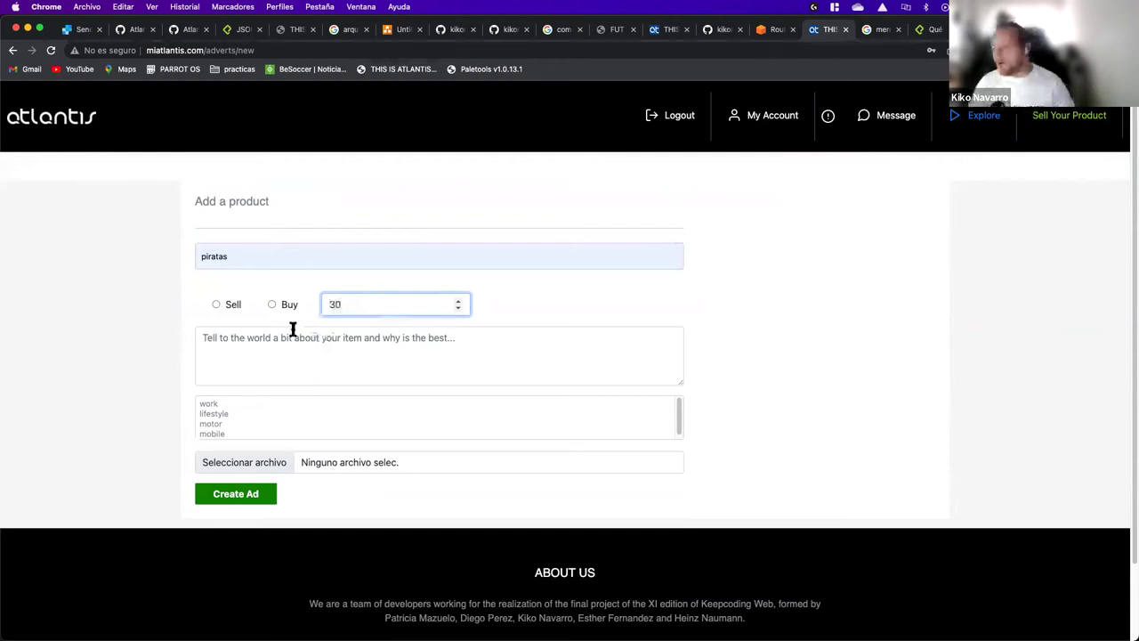
click(270, 304)
click(229, 357)
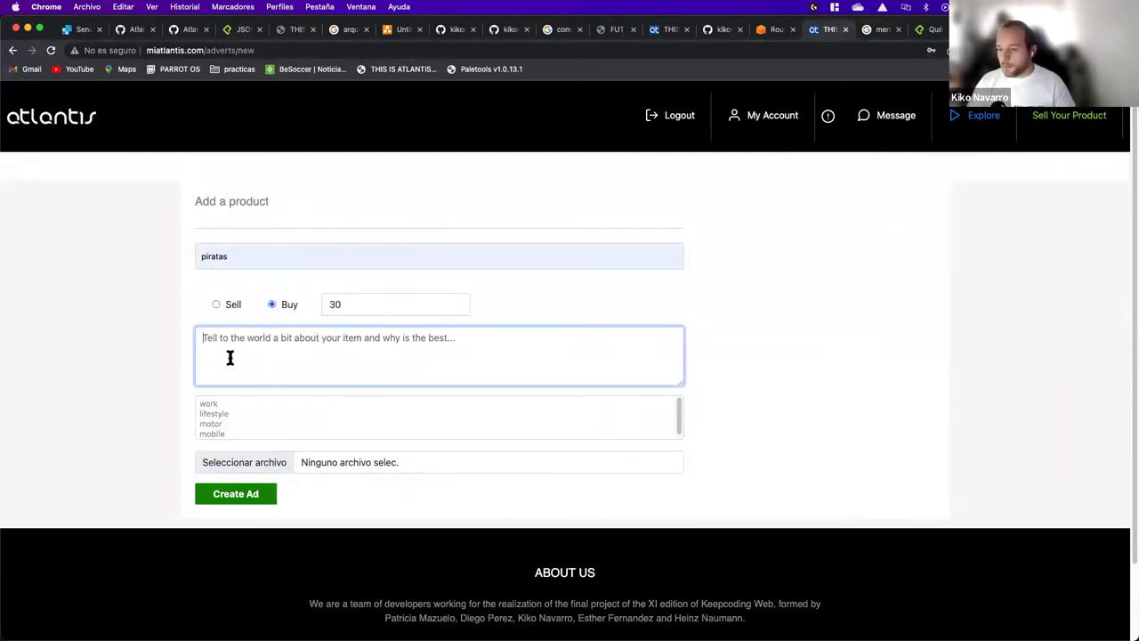
text(la mejor peli de piratas)
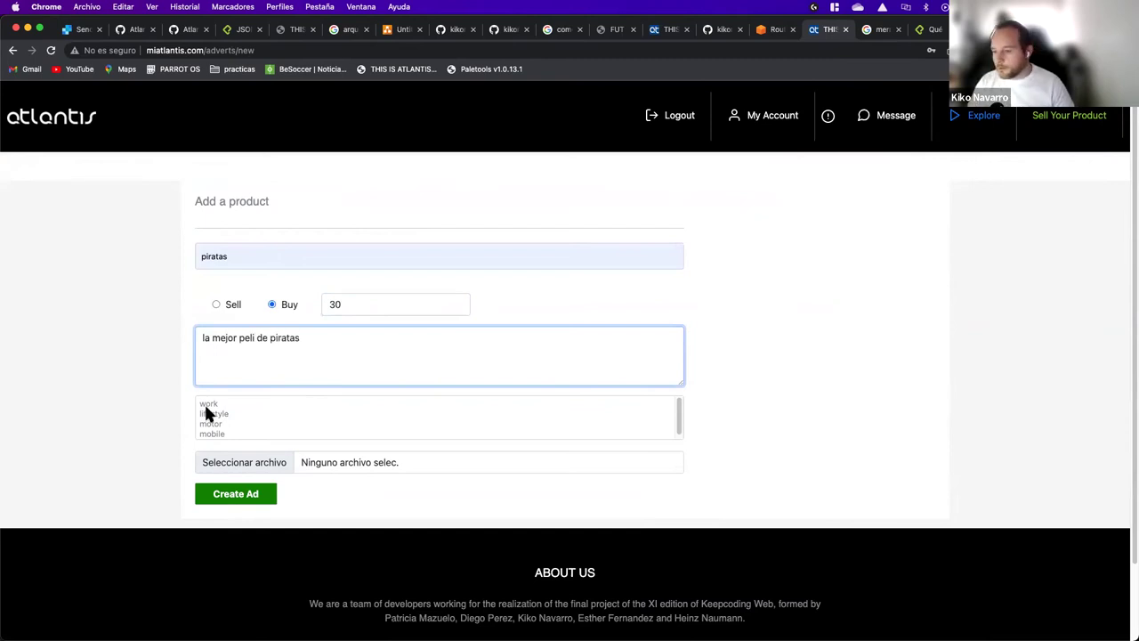
Step: Set the category to lifestyle, attach Piratas_del_caribe.jpg and publish the advert
click(218, 414)
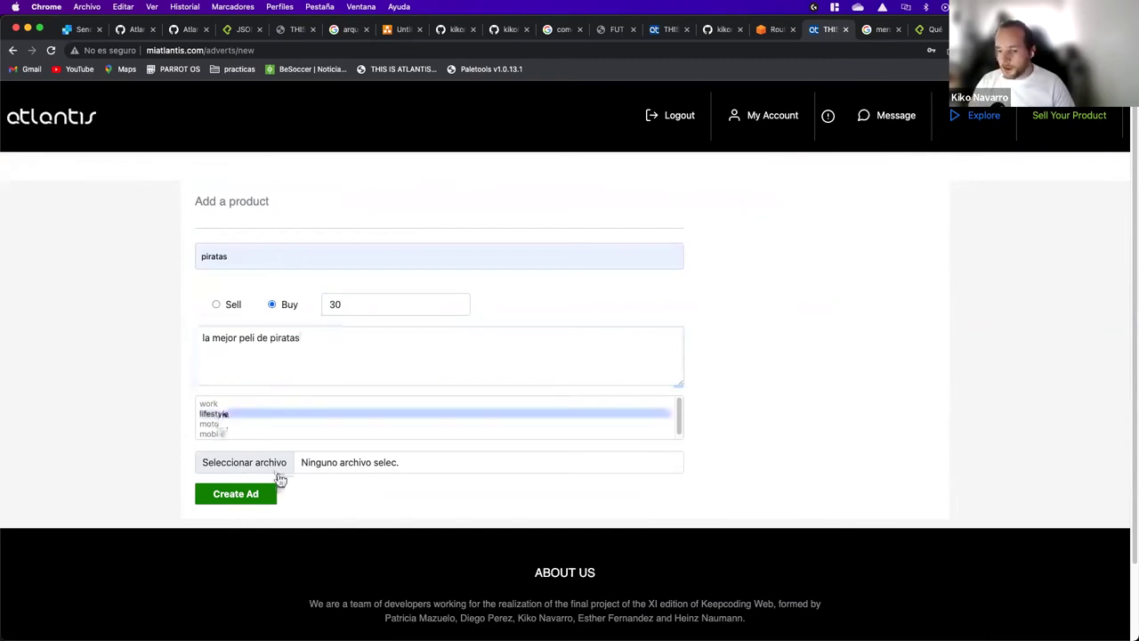
click(278, 470)
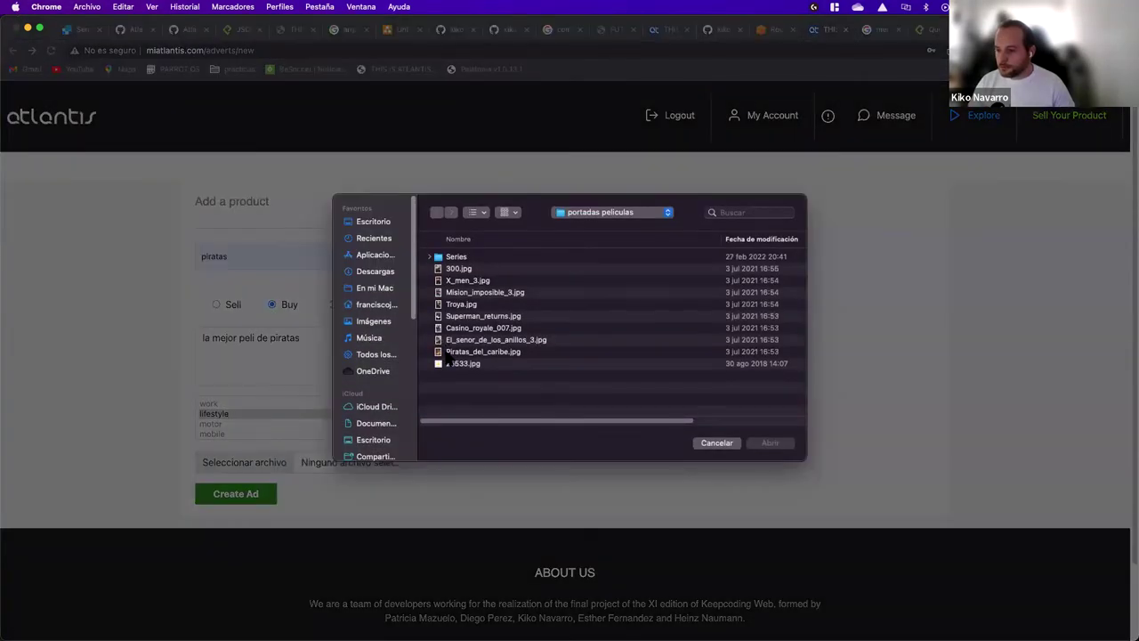
click(448, 354)
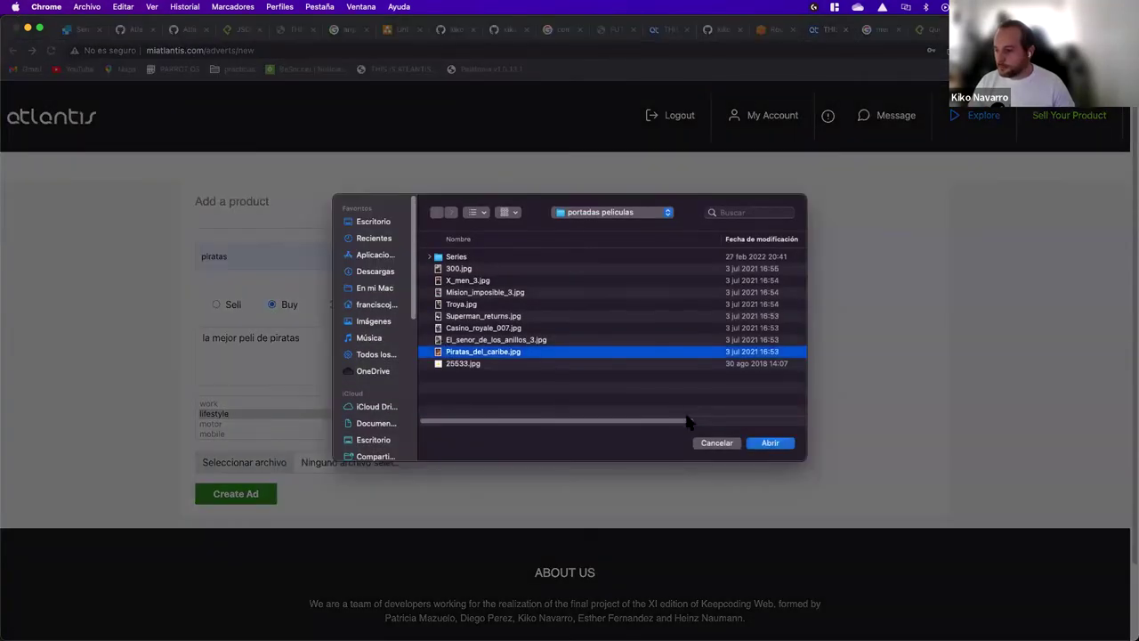
click(769, 443)
click(262, 499)
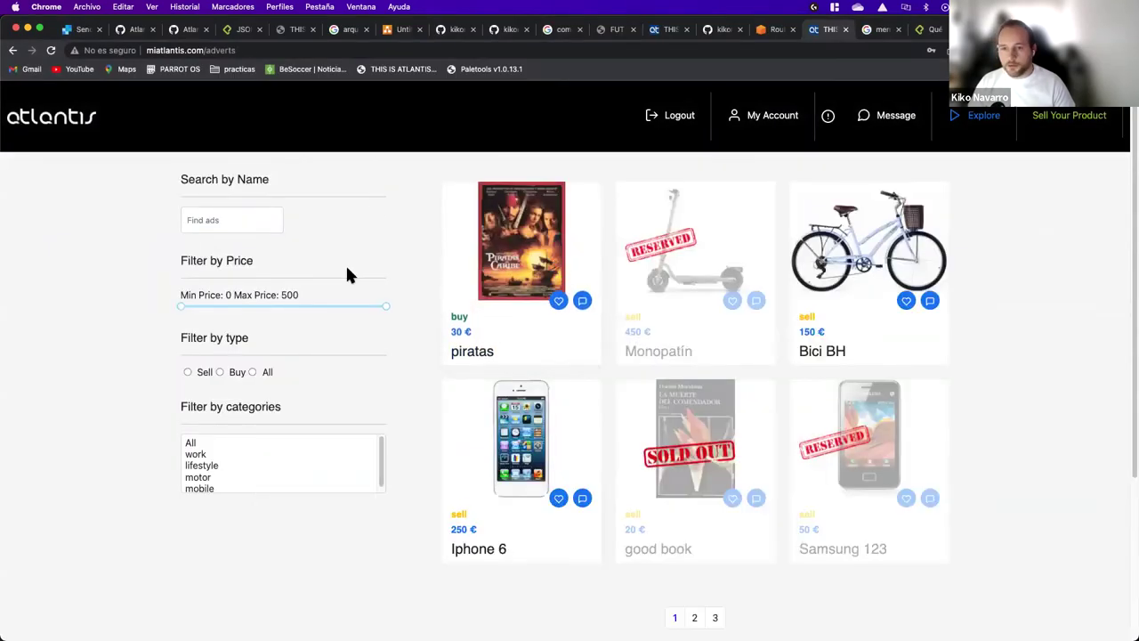
click(747, 125)
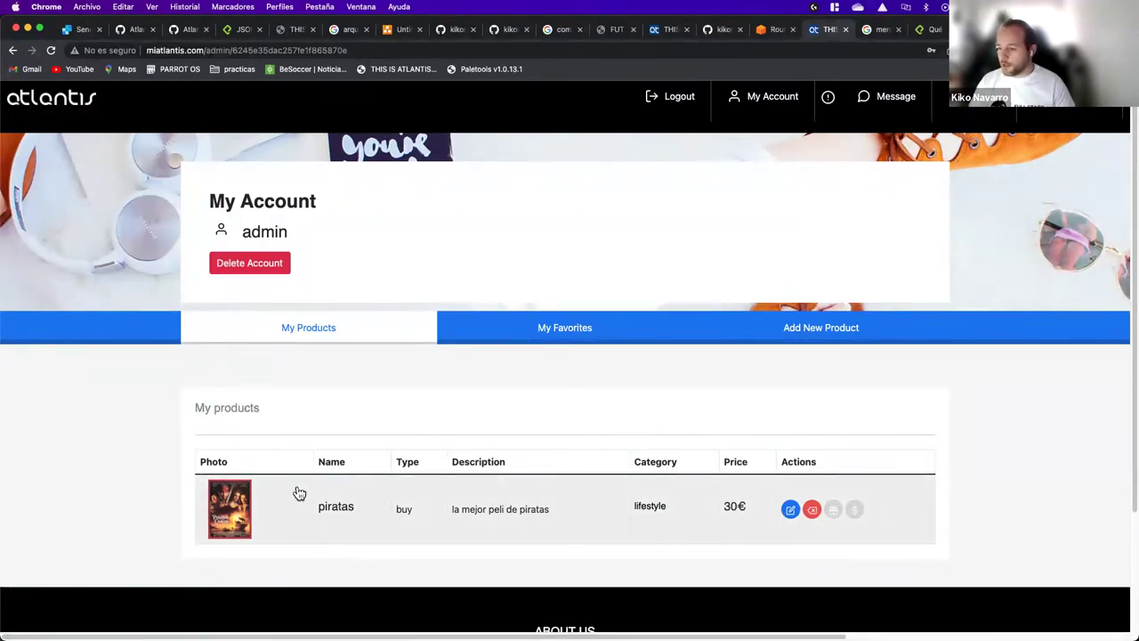
Step: Change the piratas listing price from 30 to 40 and save it
click(789, 513)
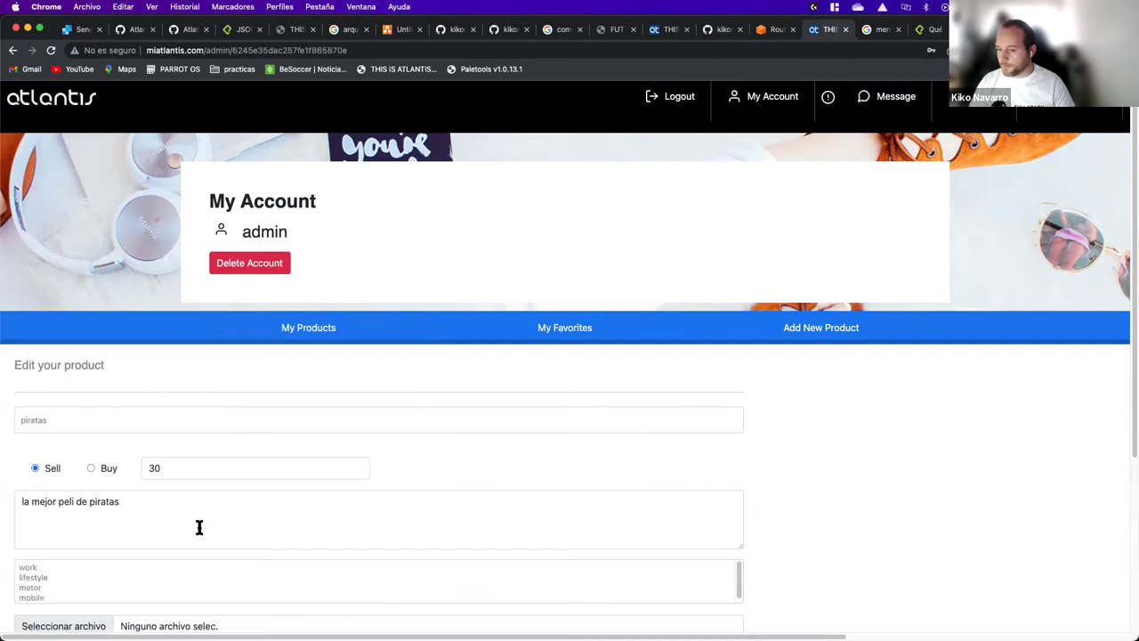
click(198, 472)
key(BackSpace)
key(BackSpace)
text(40)
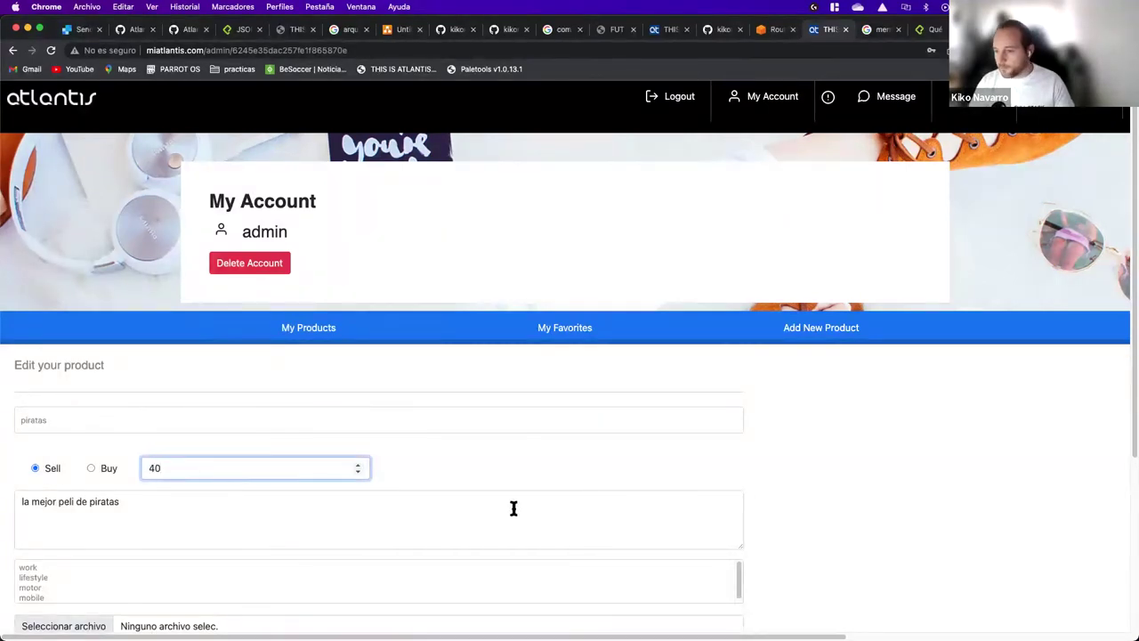
scroll(186, 536, down, 2)
click(79, 555)
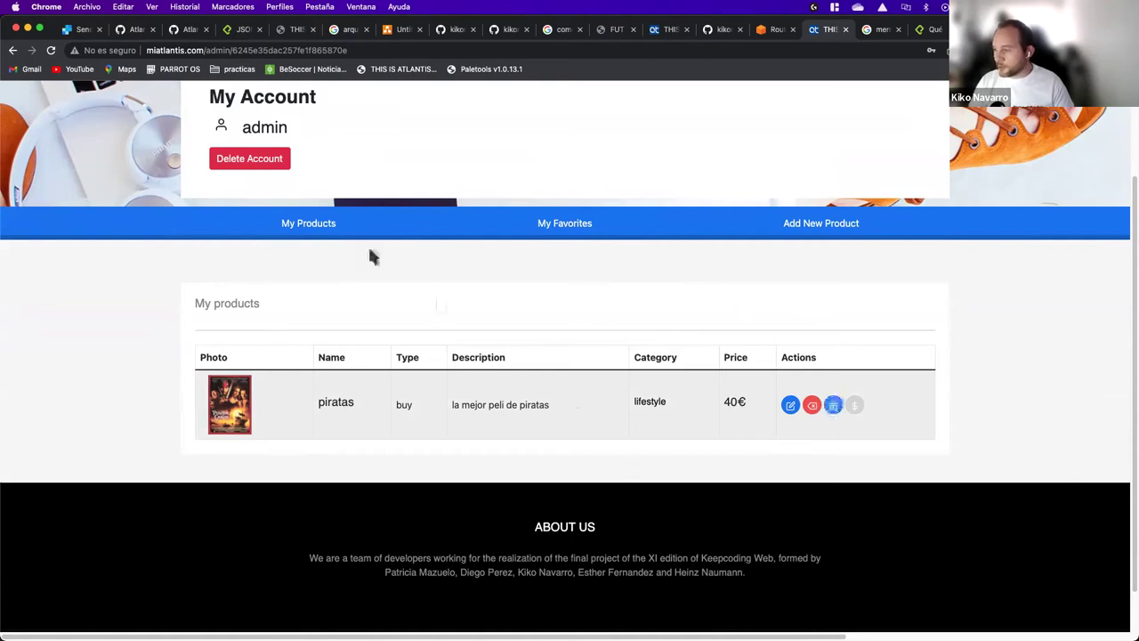
Step: Return to the home page via the account page and view the Bici BH advert
scroll(203, 475, down, 2)
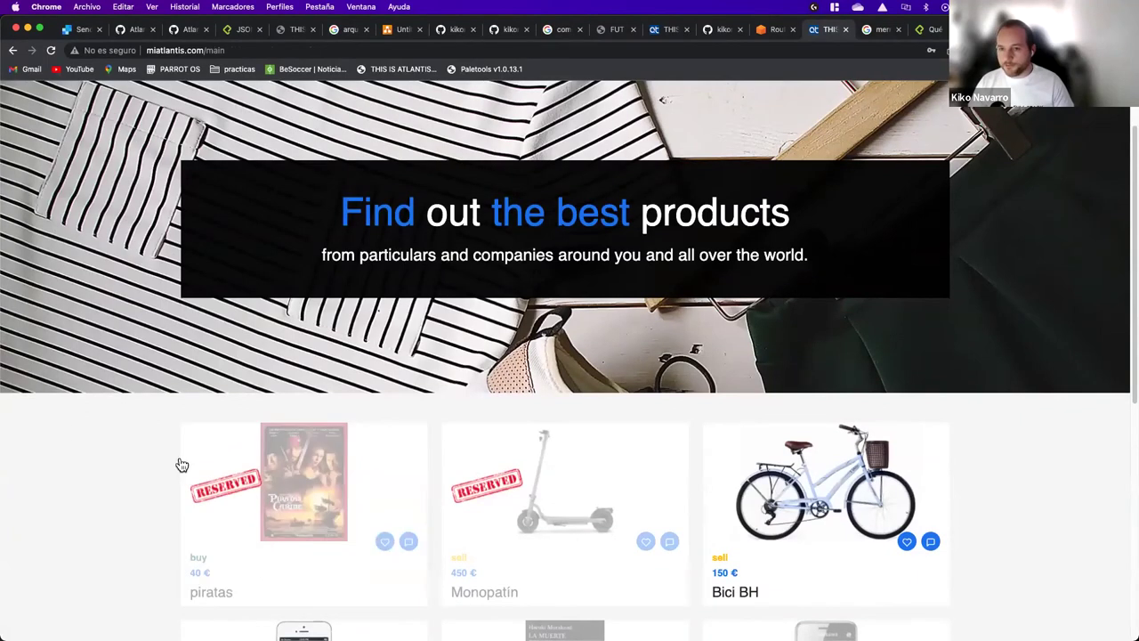
scroll(239, 471, up, 1)
scroll(238, 472, up, 2)
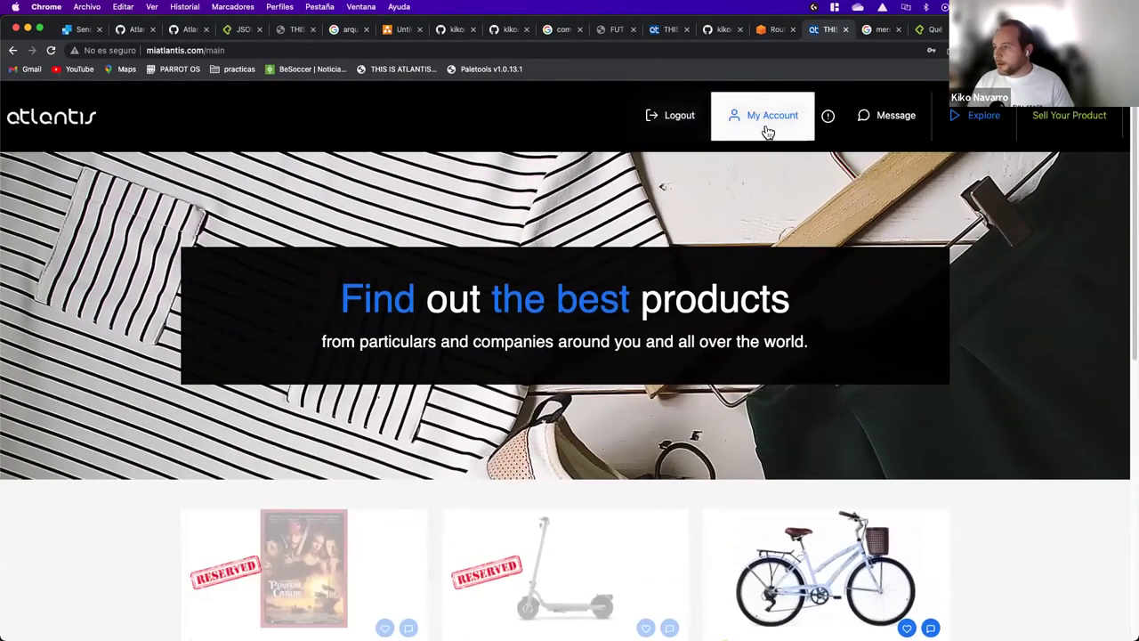
click(767, 125)
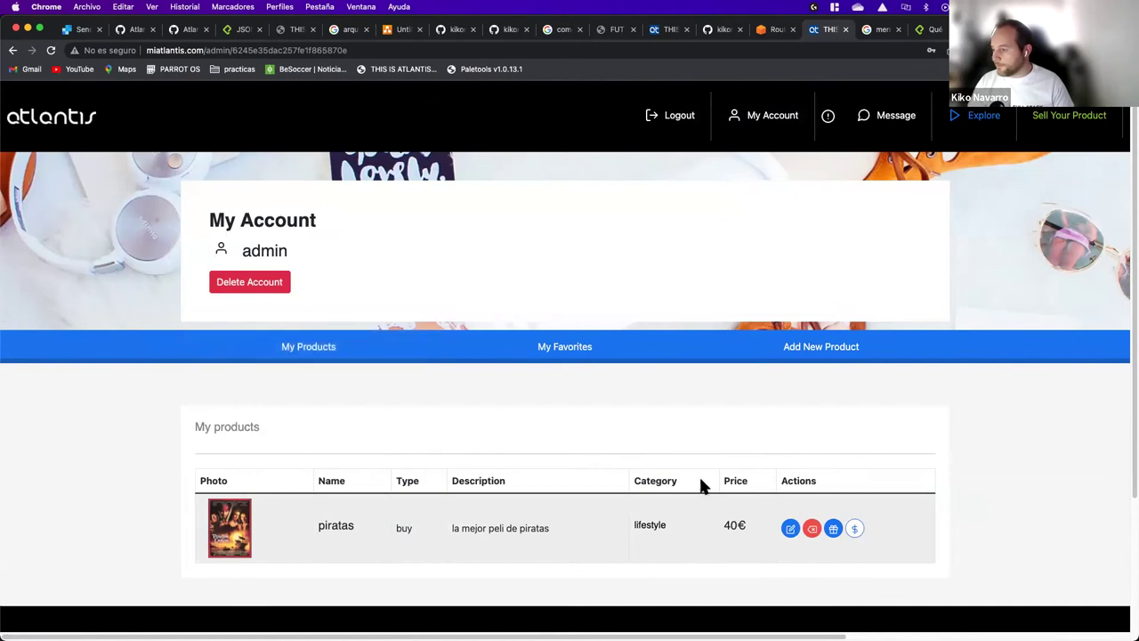
click(71, 122)
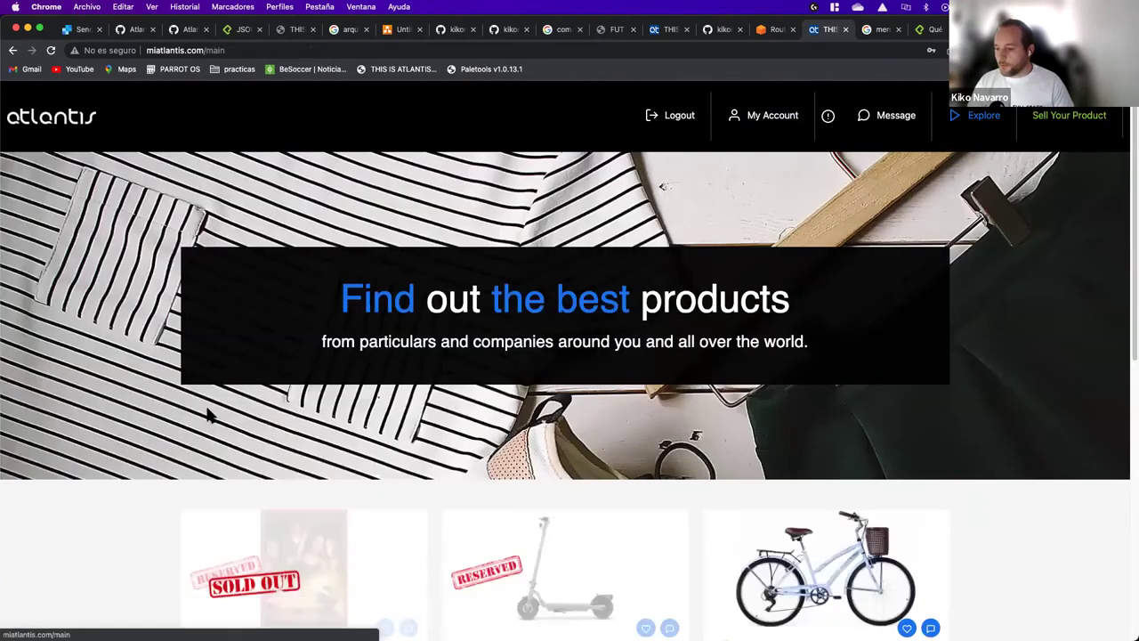
scroll(287, 365, down, 3)
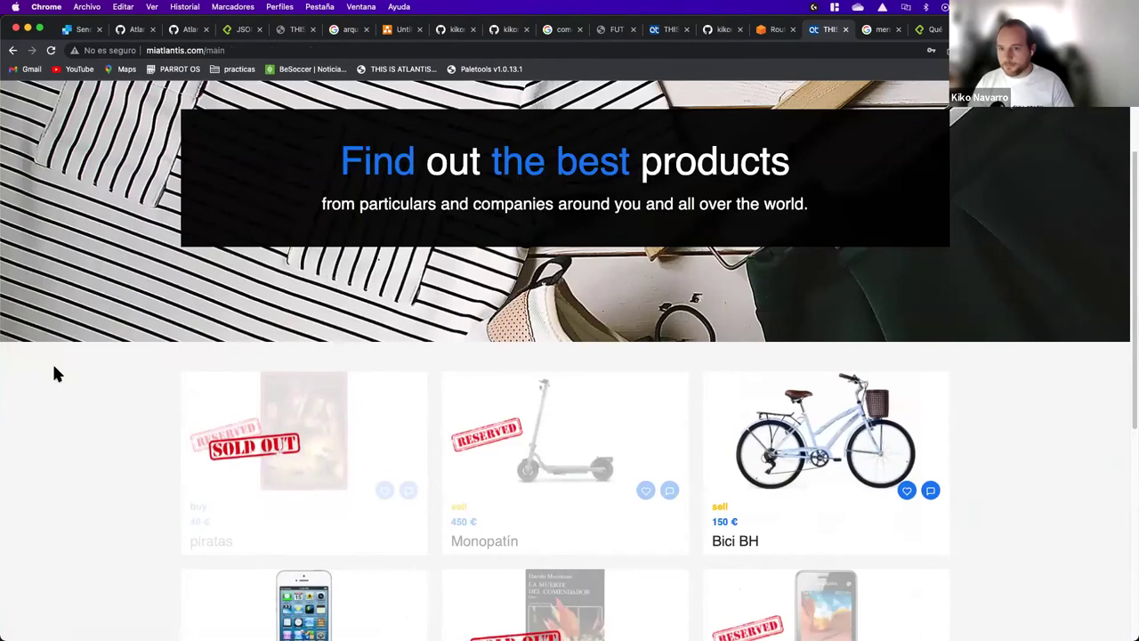
scroll(54, 368, up, 3)
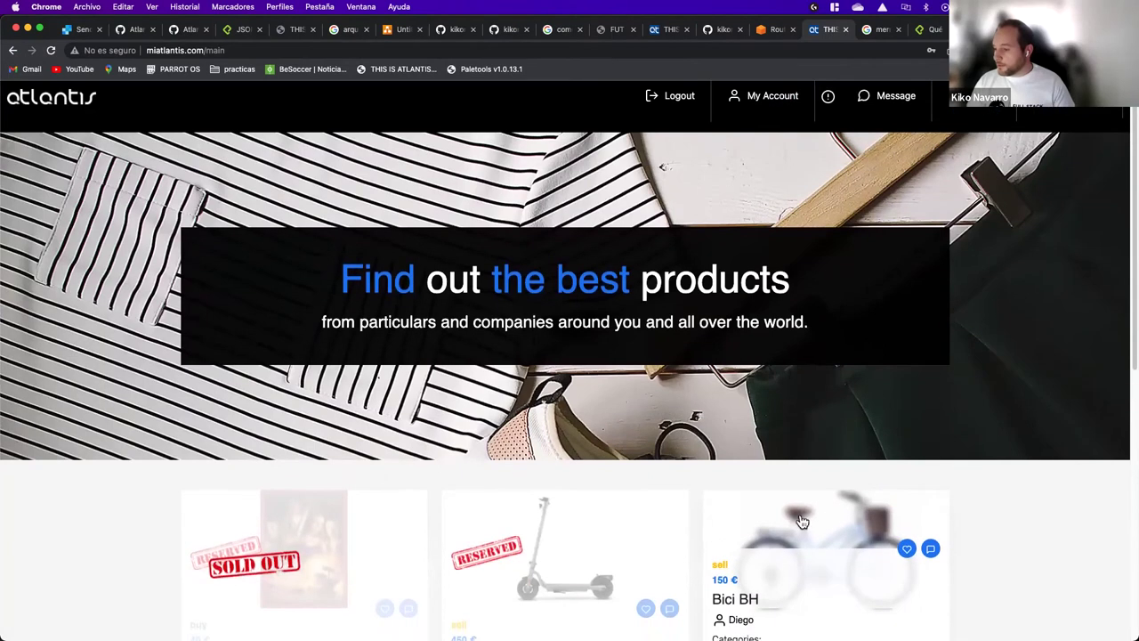
click(828, 516)
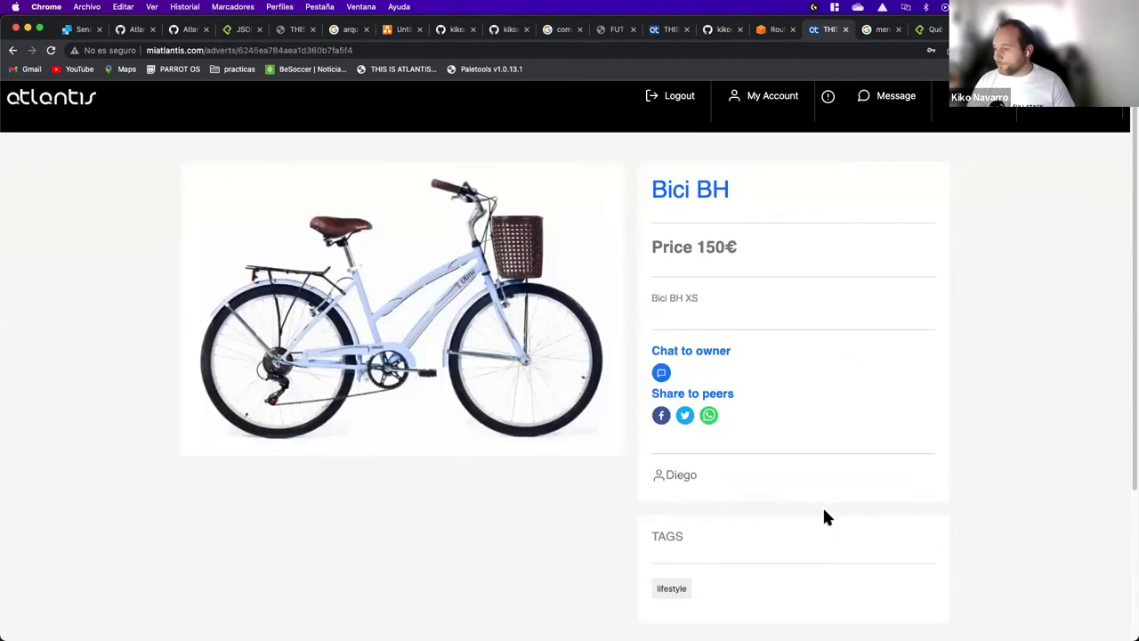
click(684, 418)
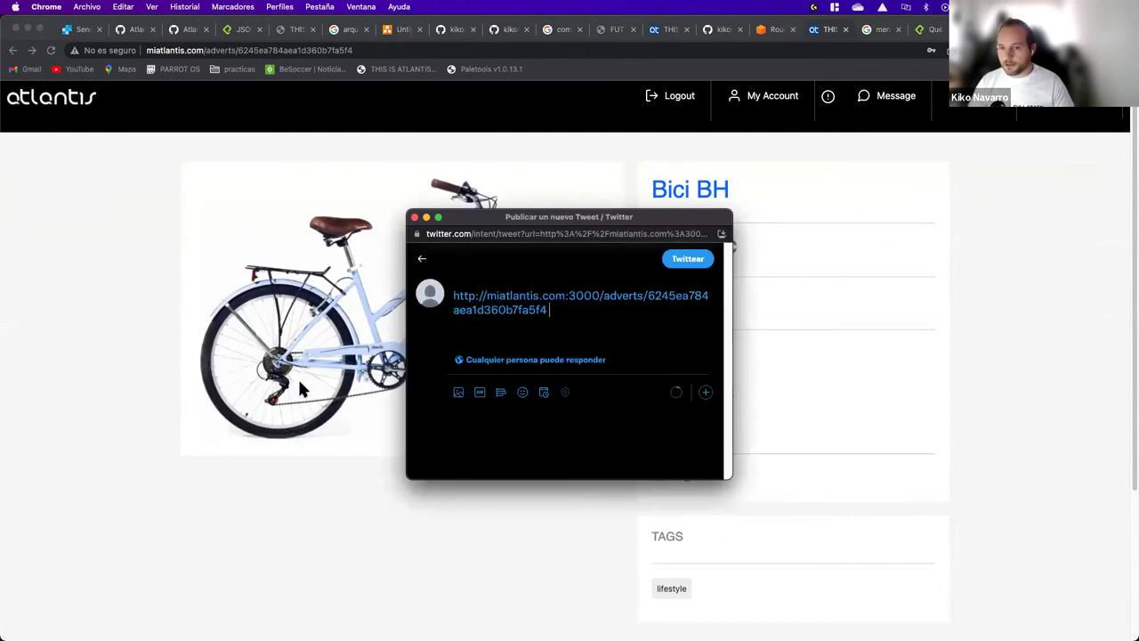
click(693, 546)
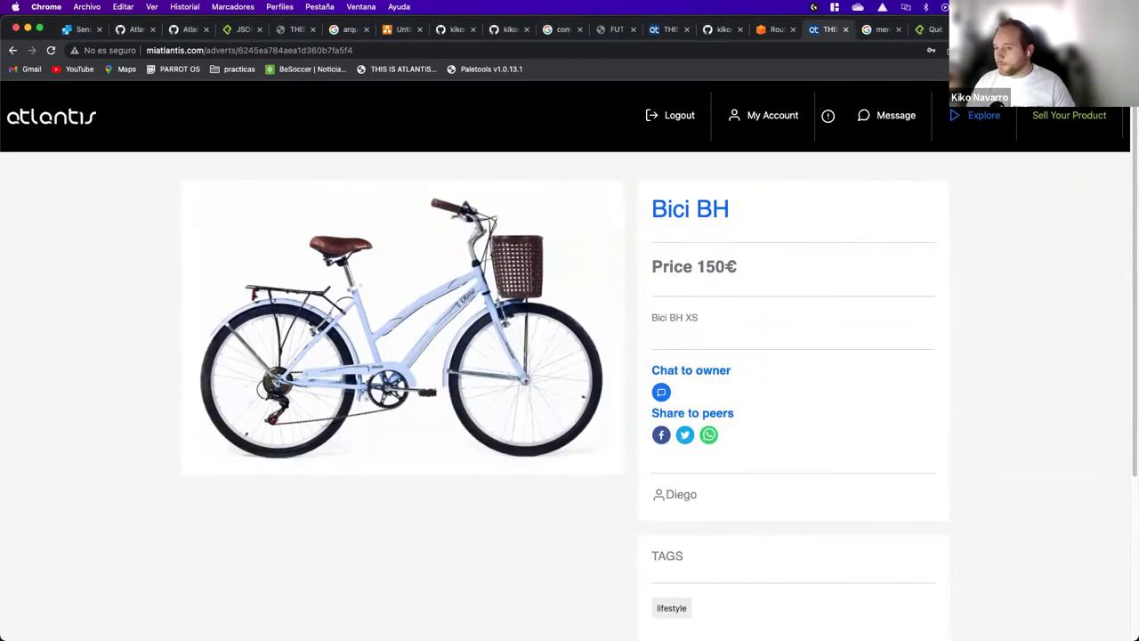
click(55, 129)
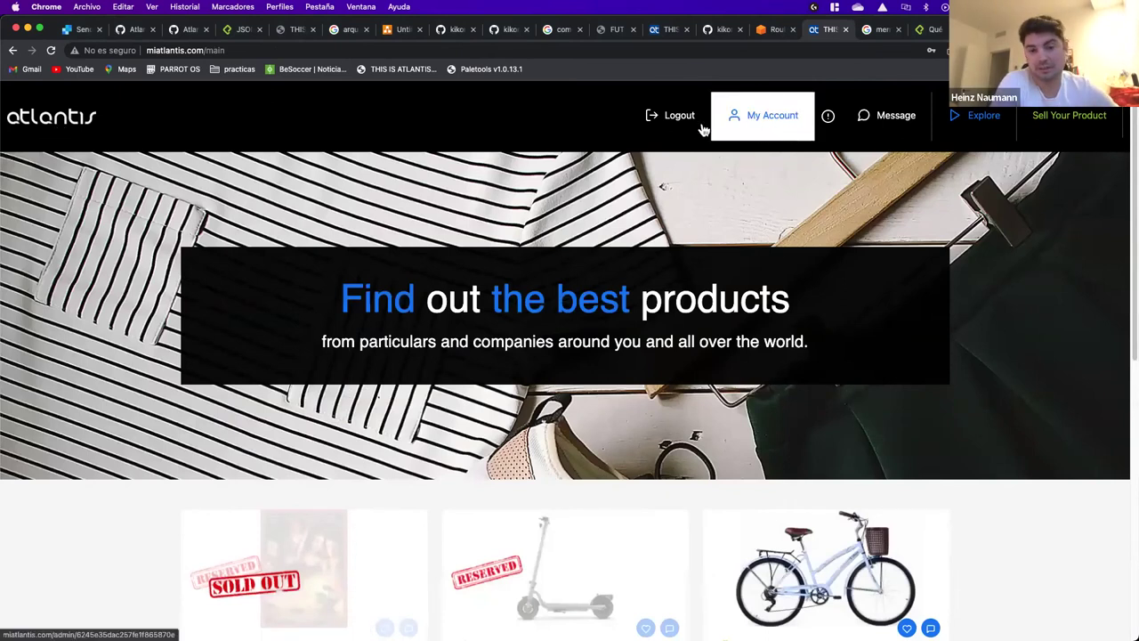
Step: Log out and enter the new account's username in the signup form
click(752, 132)
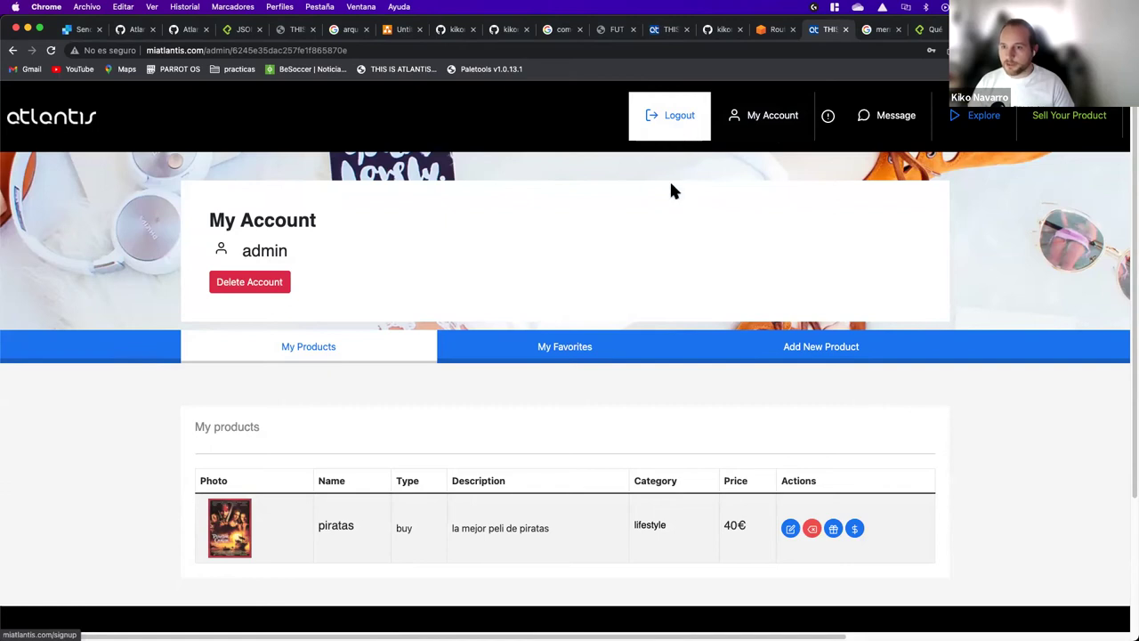
click(682, 121)
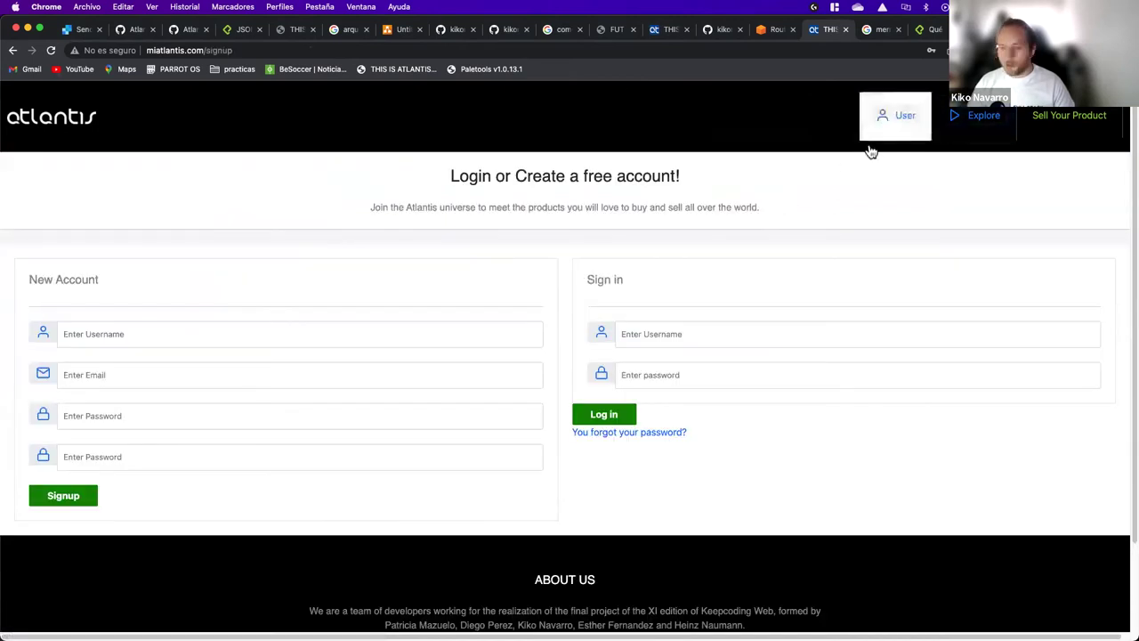
click(233, 329)
click(237, 287)
click(203, 321)
text(kiko)
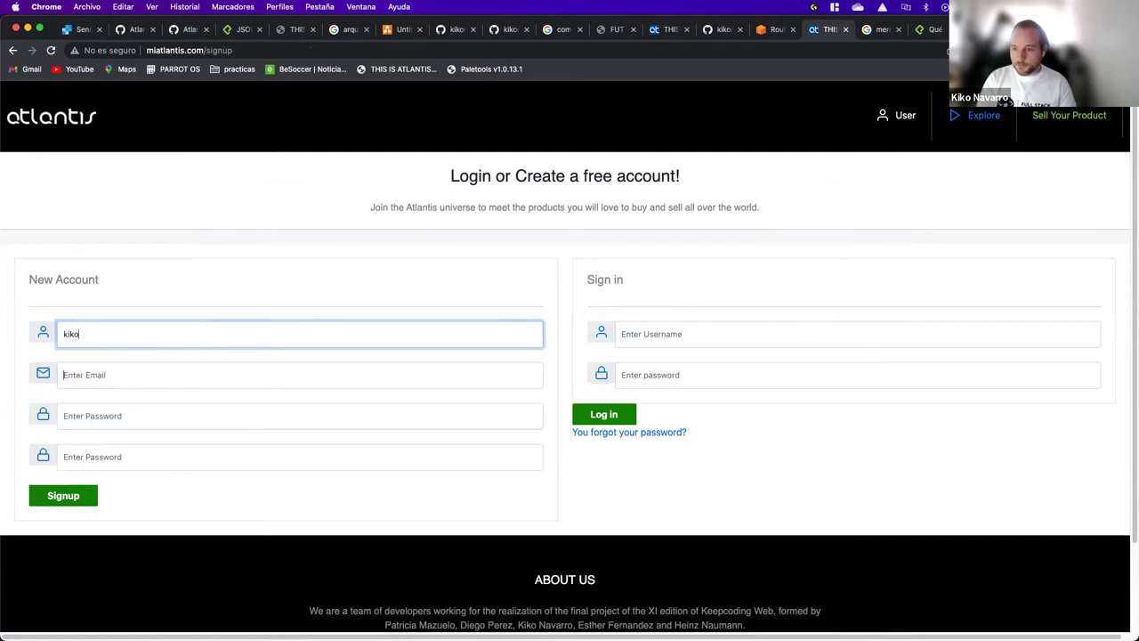
Step: Fill in the saved email and the password twice, then submit the signup
key(Tab)
text(kiko)
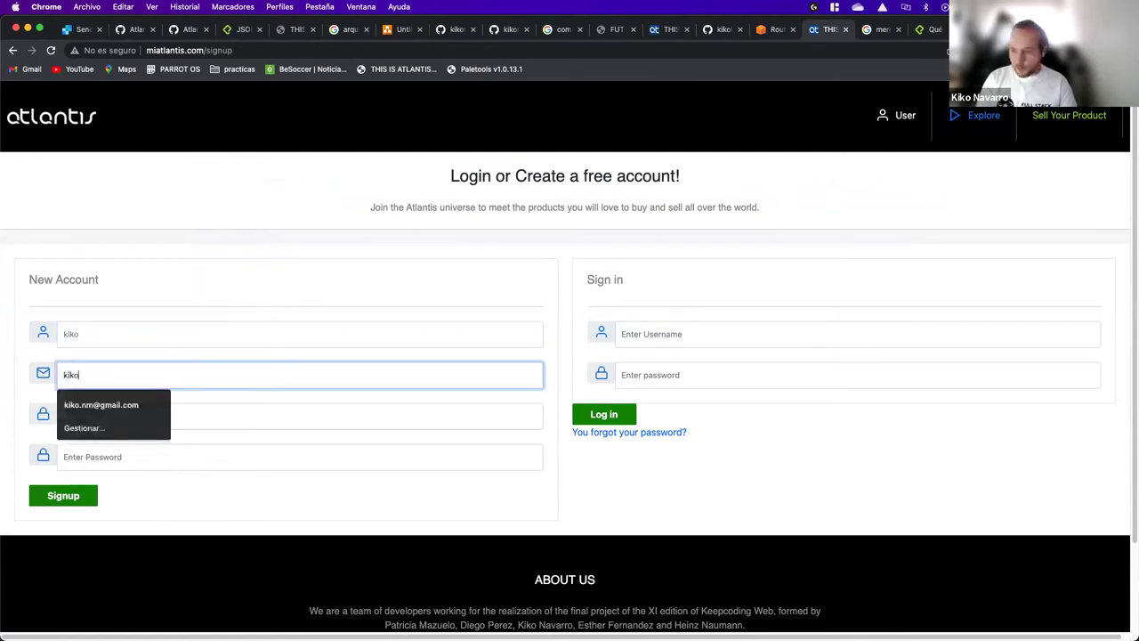
click(115, 404)
click(126, 415)
text(123)
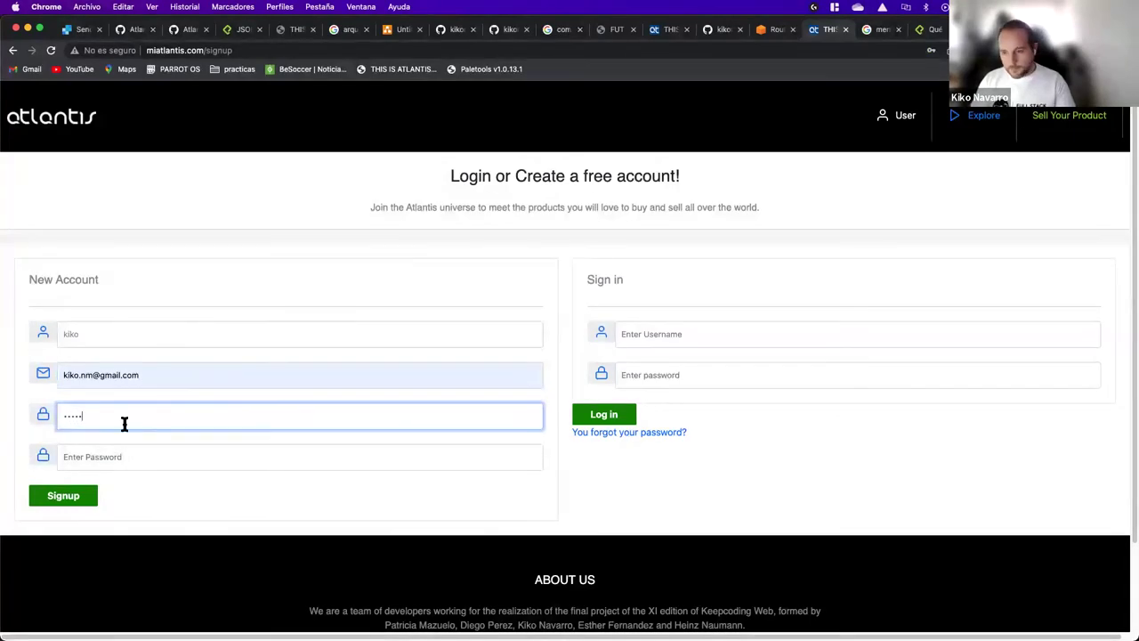
click(122, 450)
text(123)
click(94, 496)
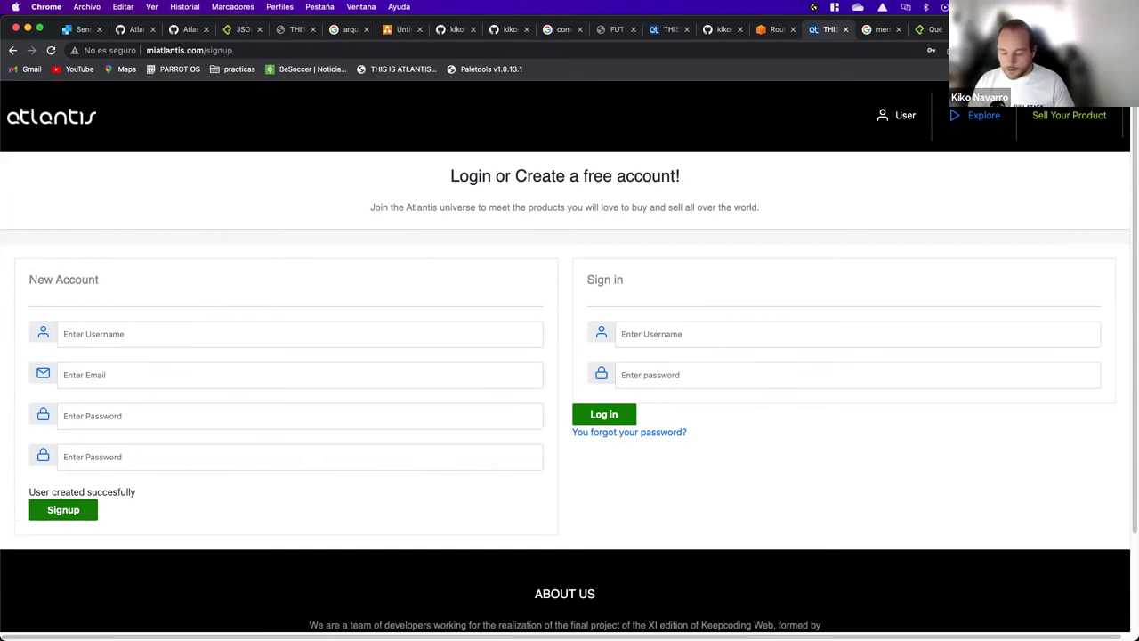
key(ctrl+Tab)
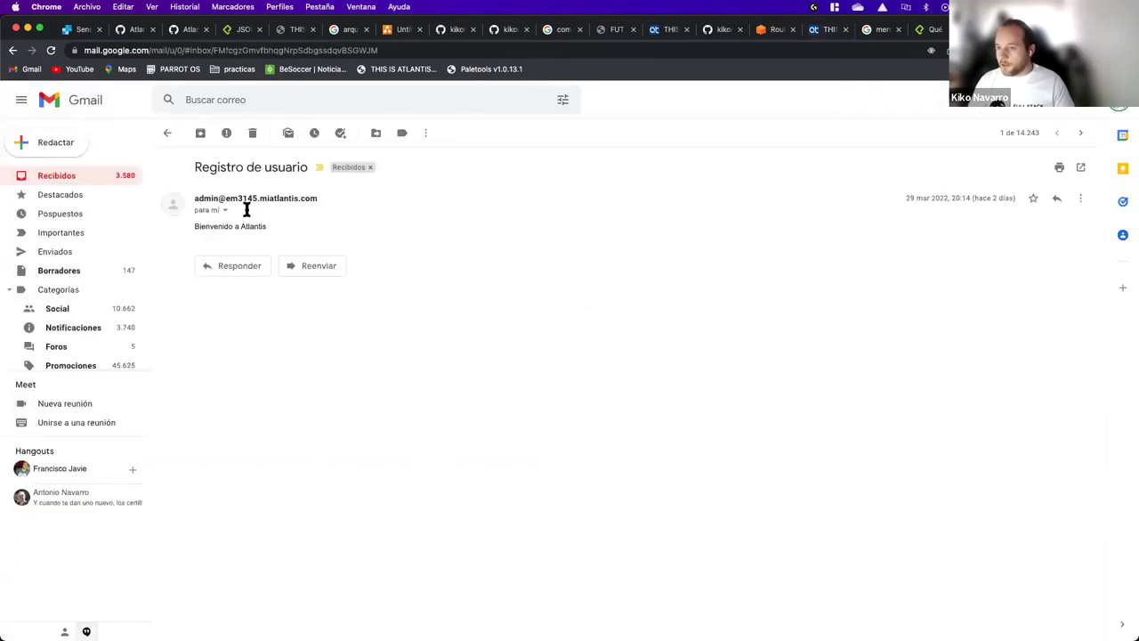
Step: Read the 'Registro de usuario' welcome email in the Gmail inbox, then return to Atlantis
click(88, 178)
mouse_move(229, 201)
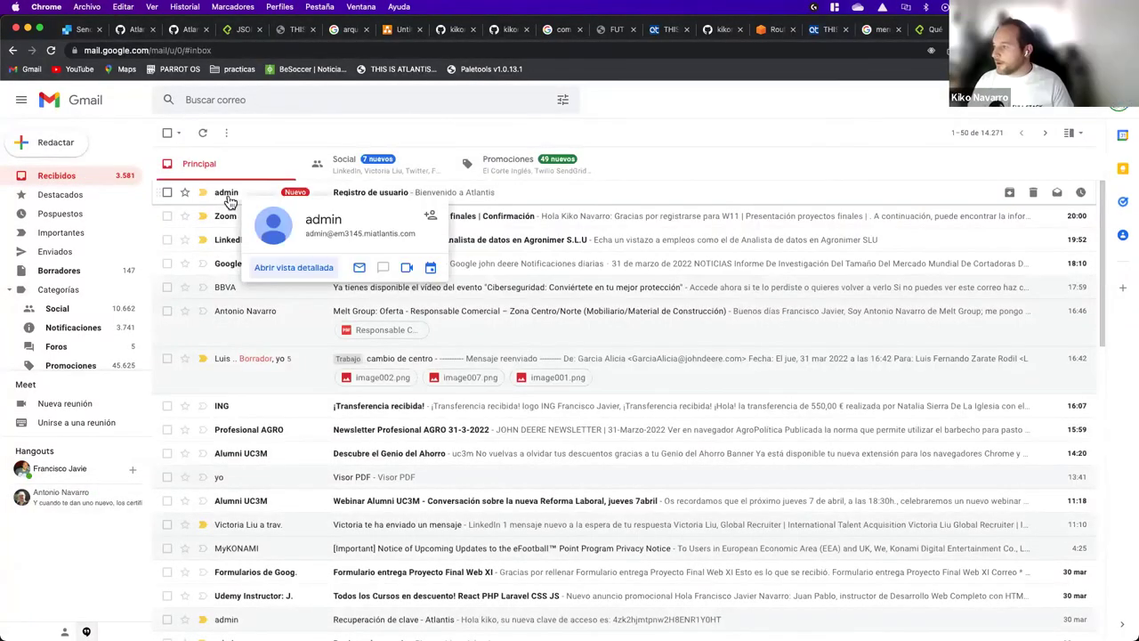
click(229, 199)
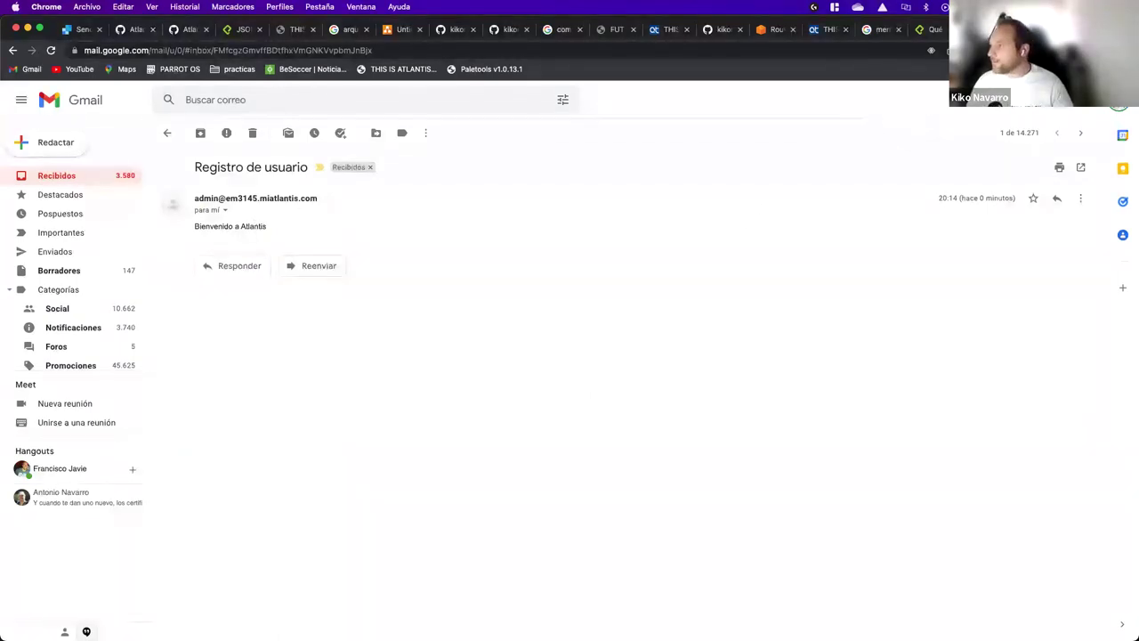
click(826, 34)
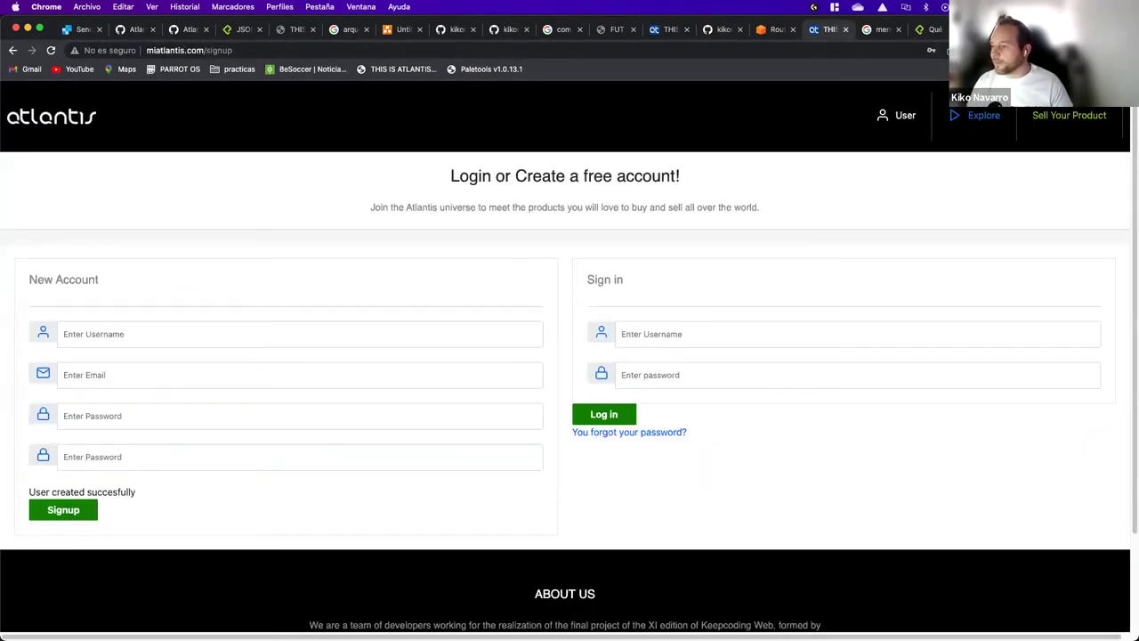
Step: Sign in with the saved username, correcting the rejected password on the second try
click(720, 322)
click(658, 381)
click(672, 368)
text(12345)
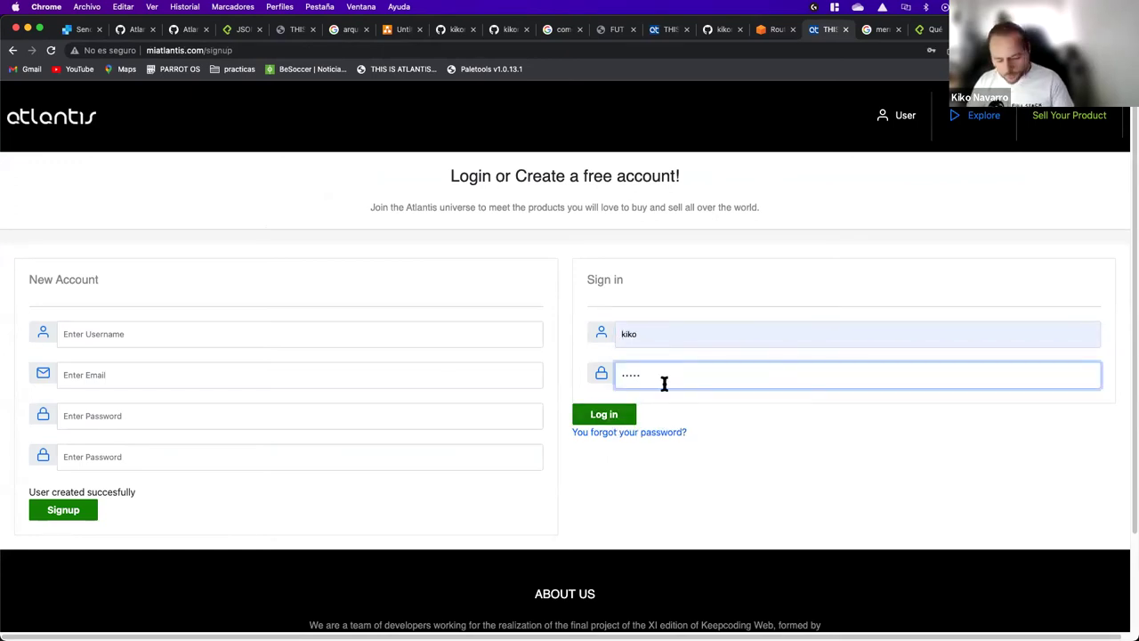
click(614, 414)
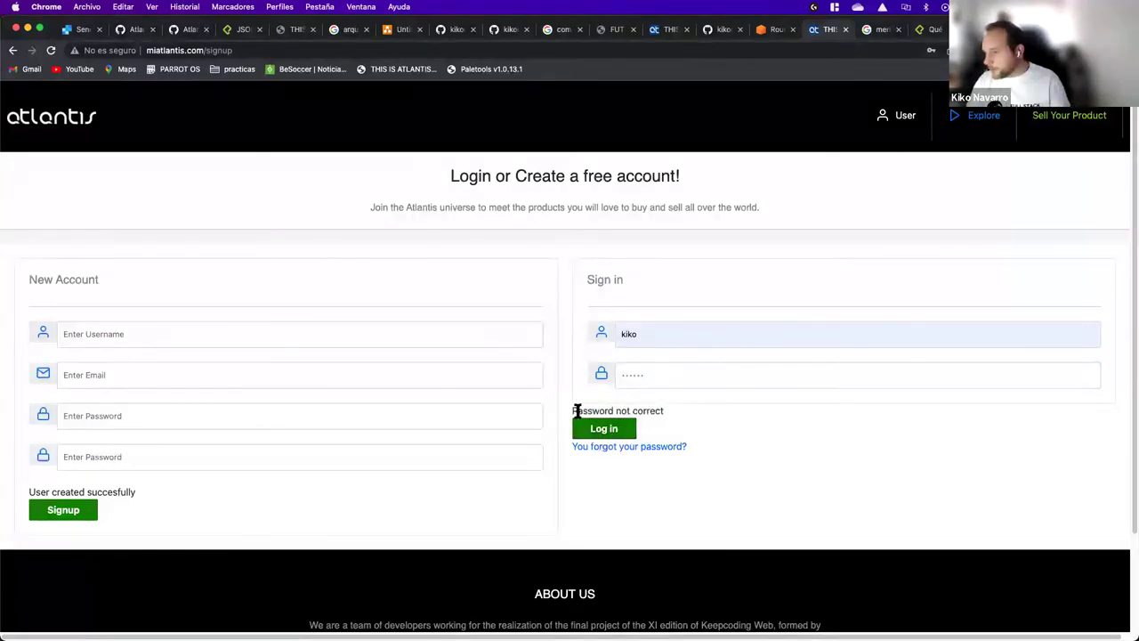
double_click(683, 369)
text(12)
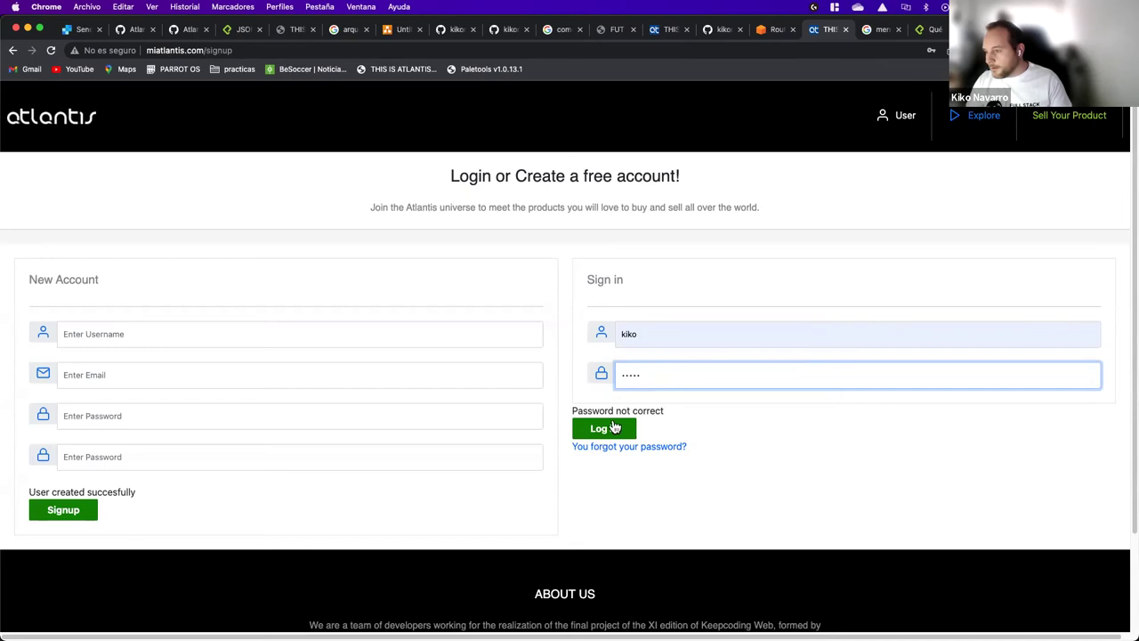
click(613, 428)
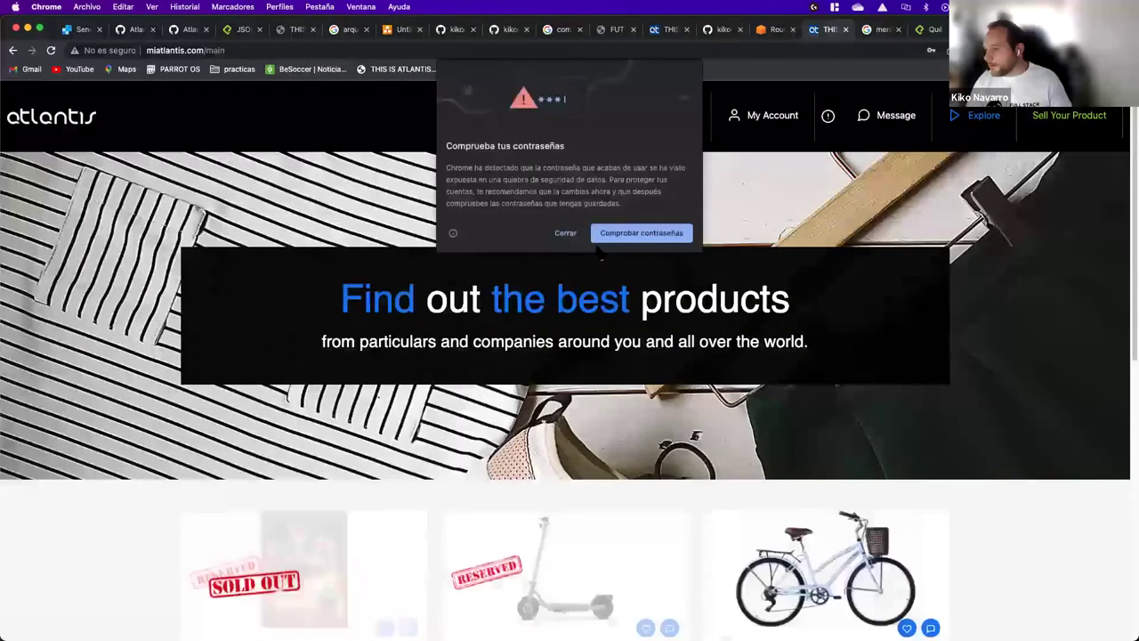
click(565, 234)
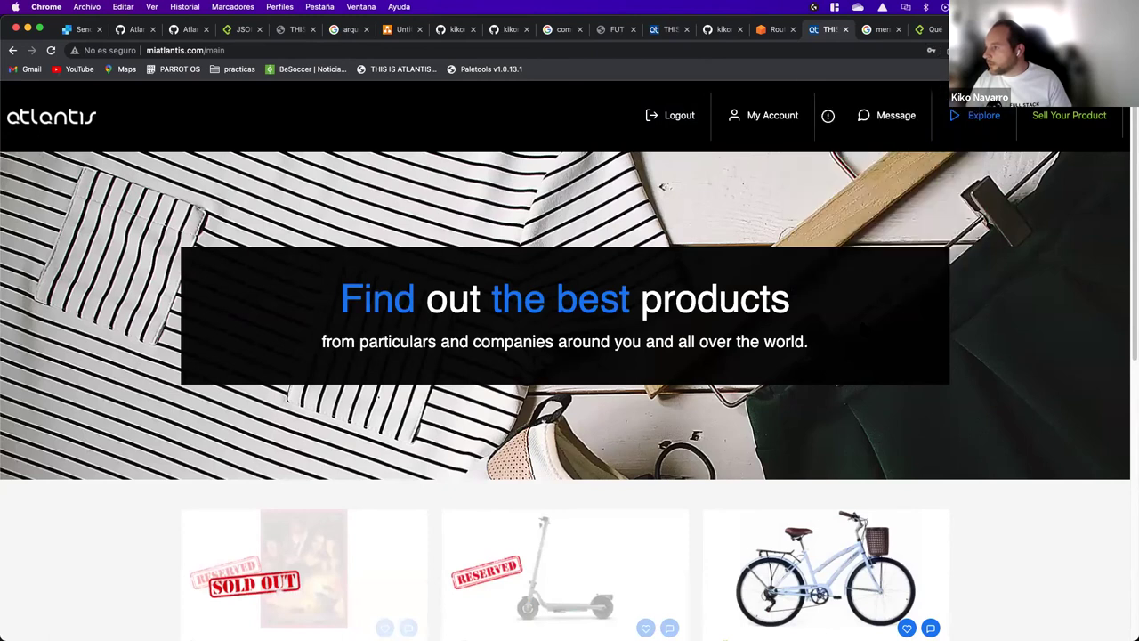
Step: Browse to the third page of products, then go to My Account
scroll(855, 364, down, 3)
scroll(855, 364, up, 3)
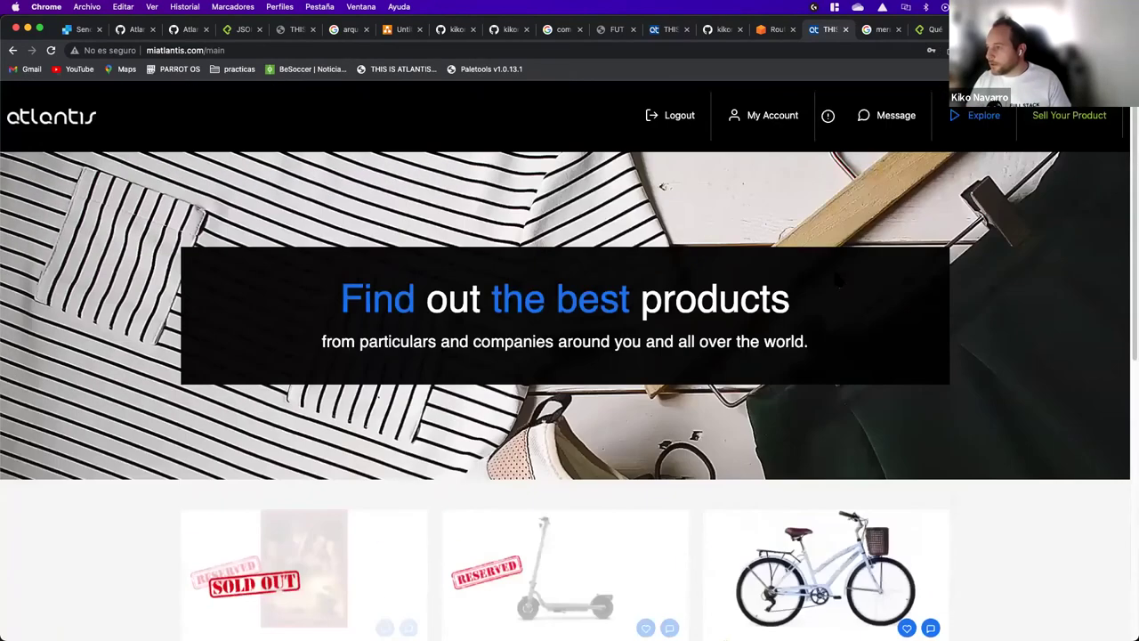
scroll(698, 389, down, 5)
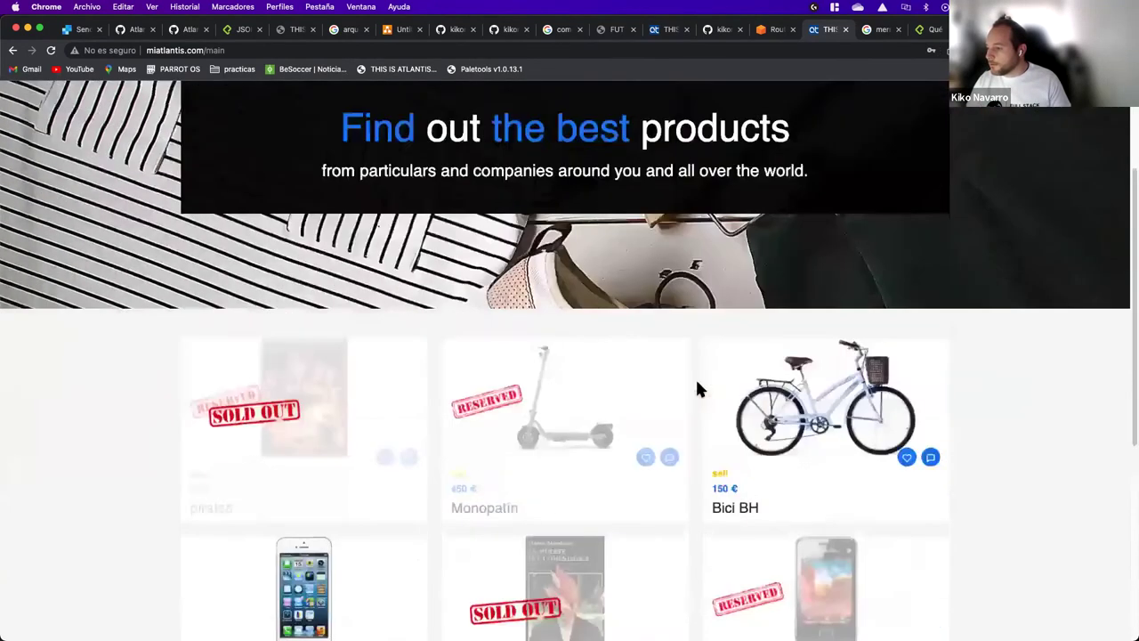
scroll(697, 389, up, 5)
scroll(698, 389, down, 10)
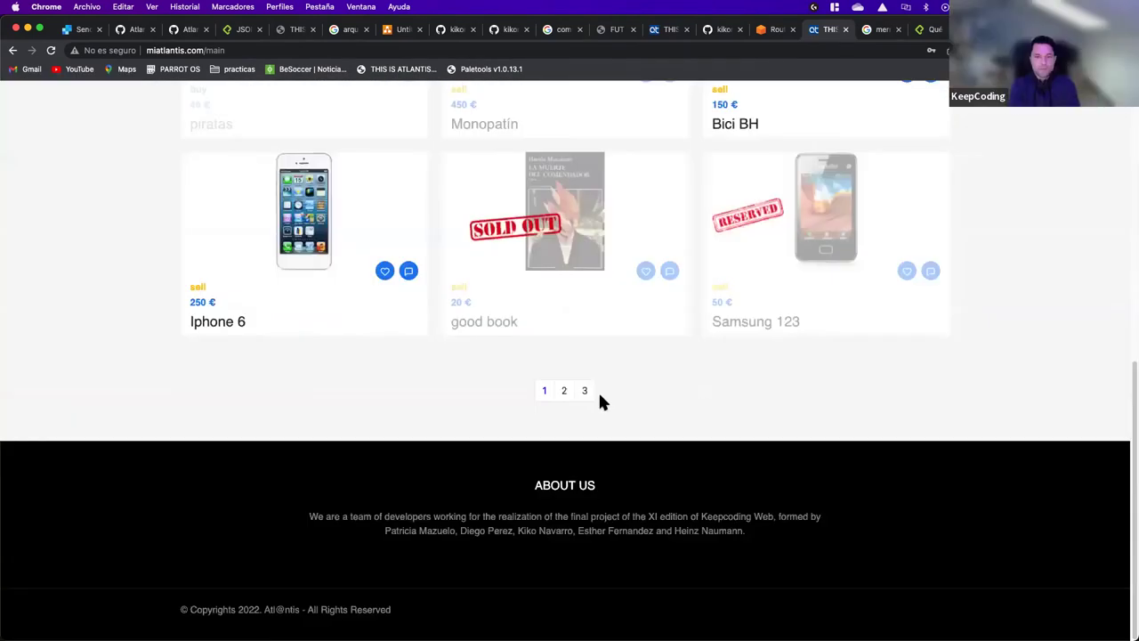
click(587, 391)
scroll(781, 400, up, 5)
scroll(780, 389, up, 1)
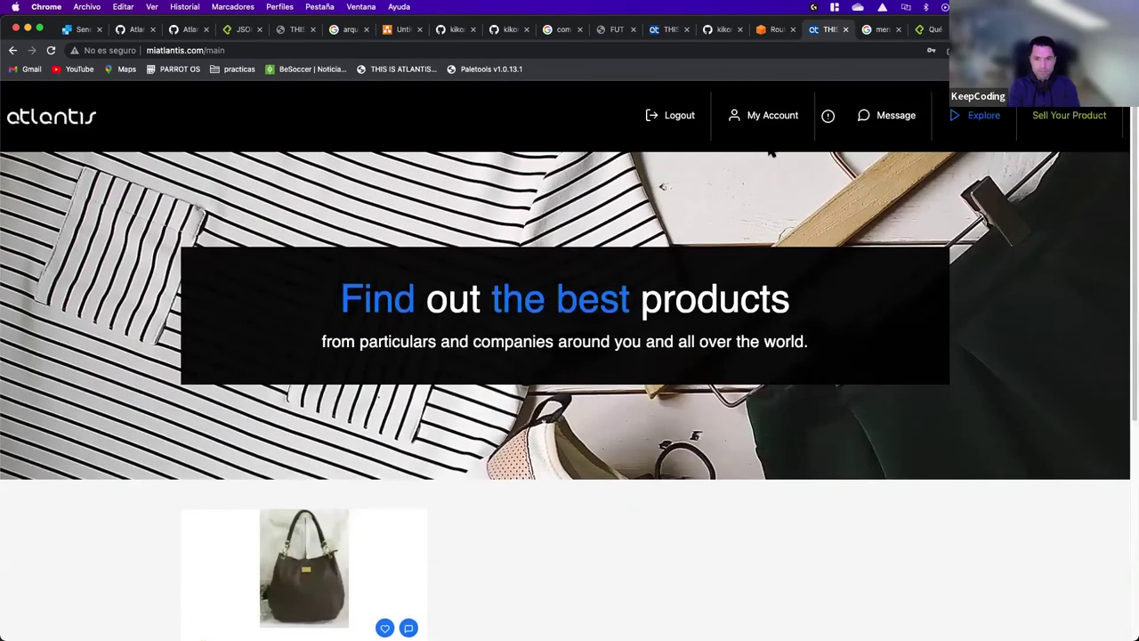
click(772, 138)
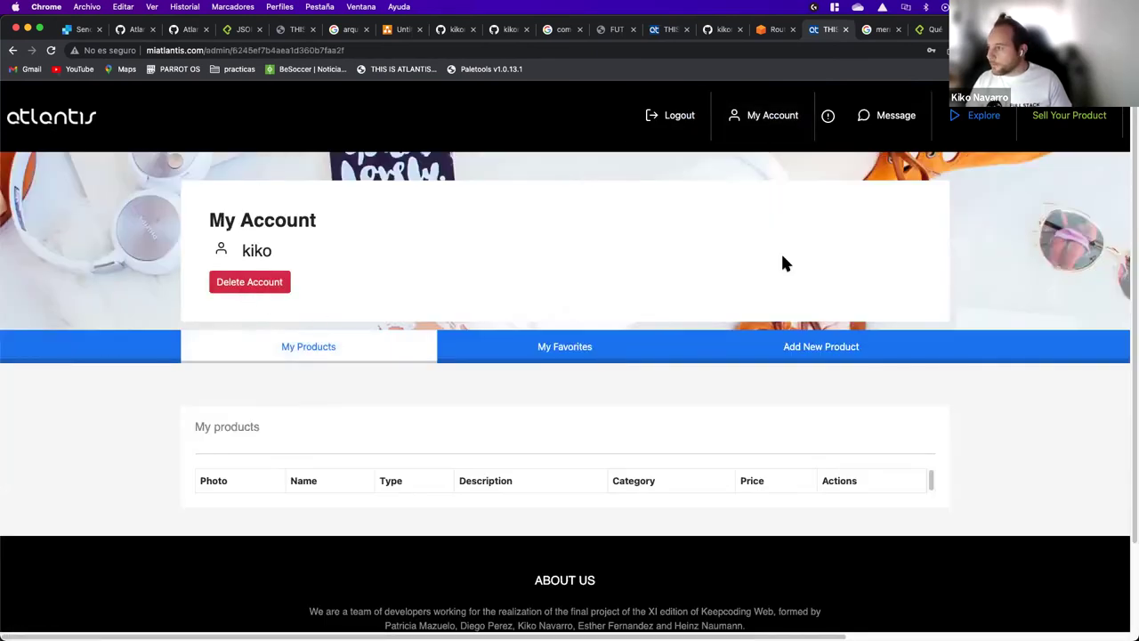
Step: Delete the account, confirming the deletion and acknowledging the message
click(757, 133)
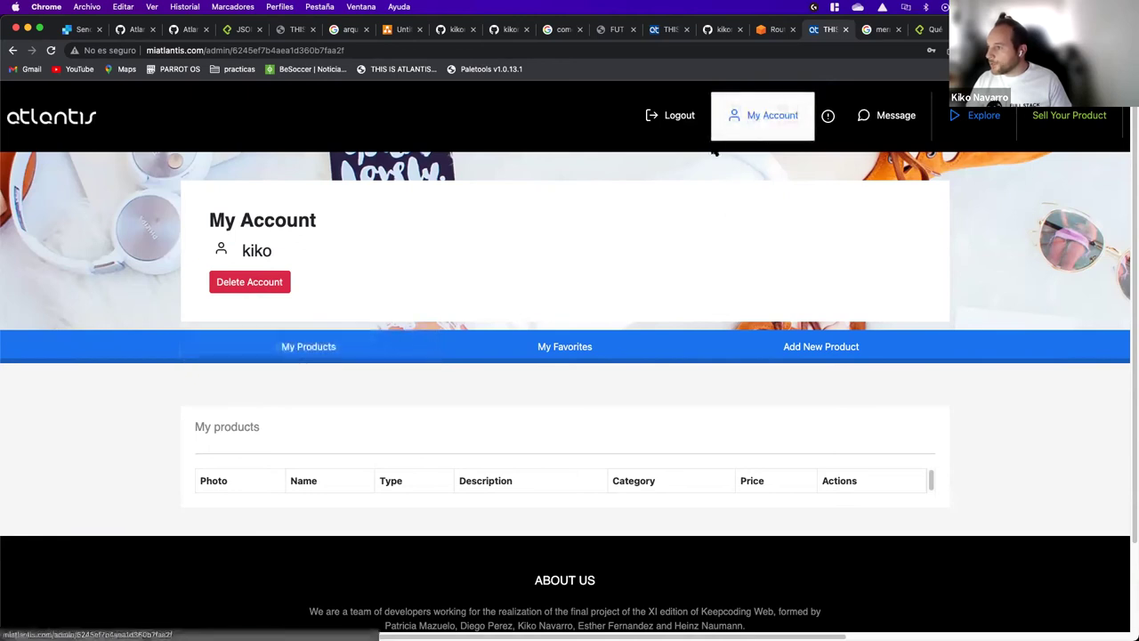
click(274, 287)
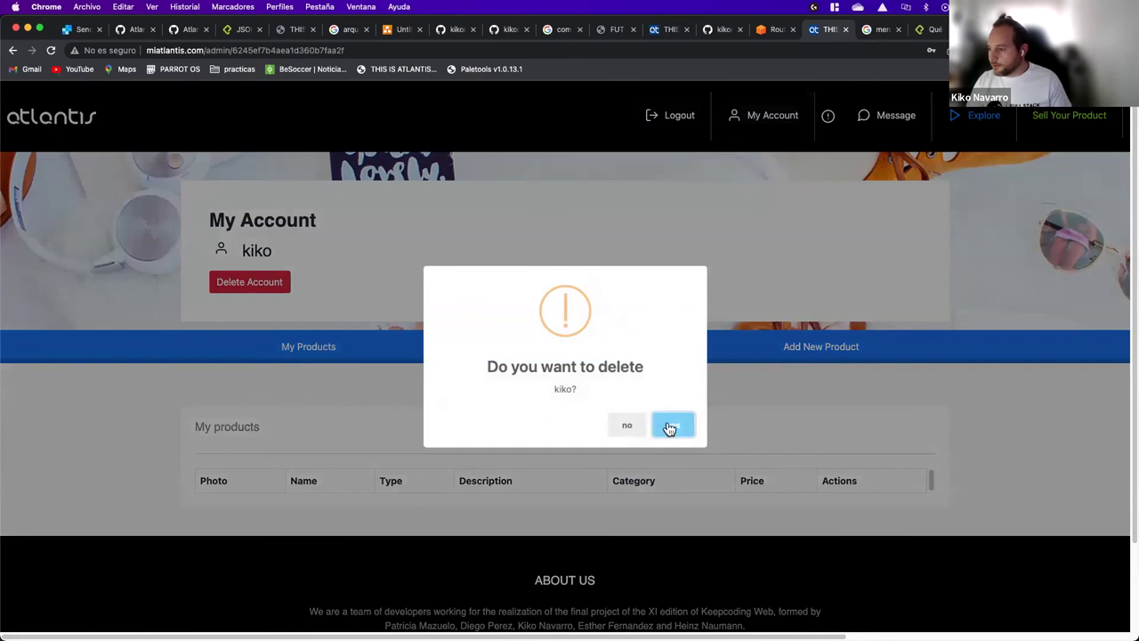
click(669, 424)
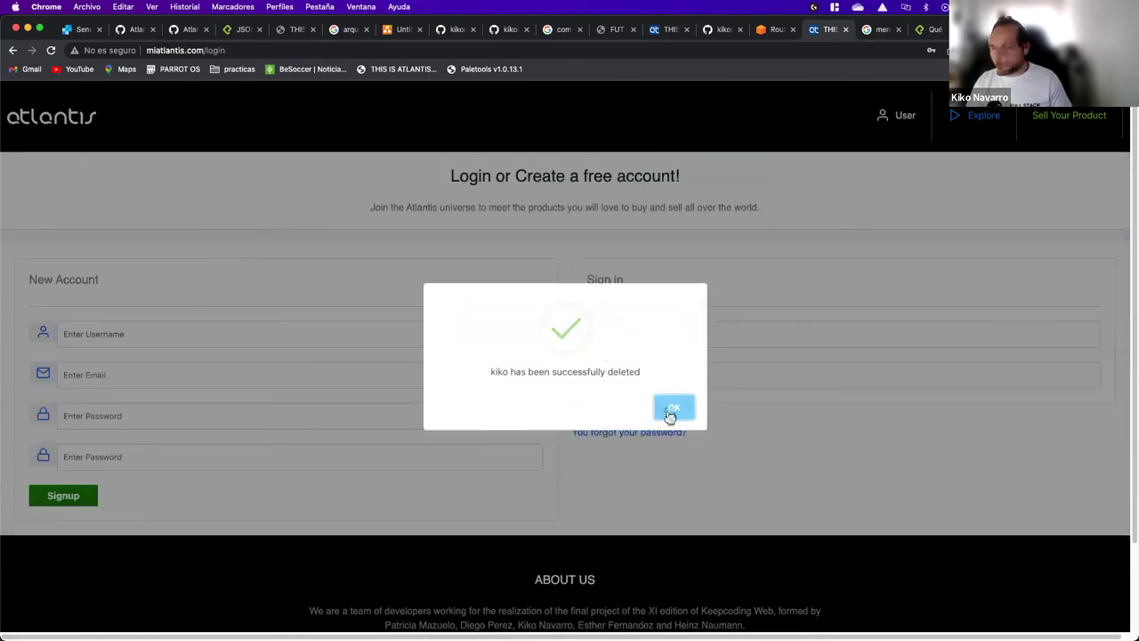
click(674, 406)
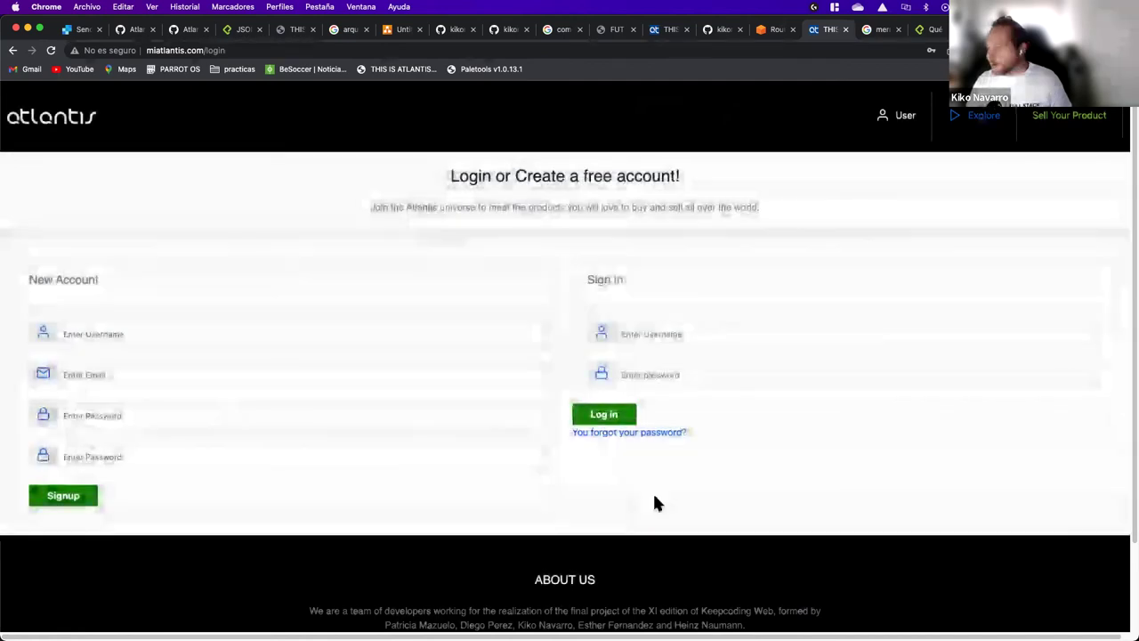
Step: Leave the login page's username field empty and switch to the Gmail tab
click(664, 334)
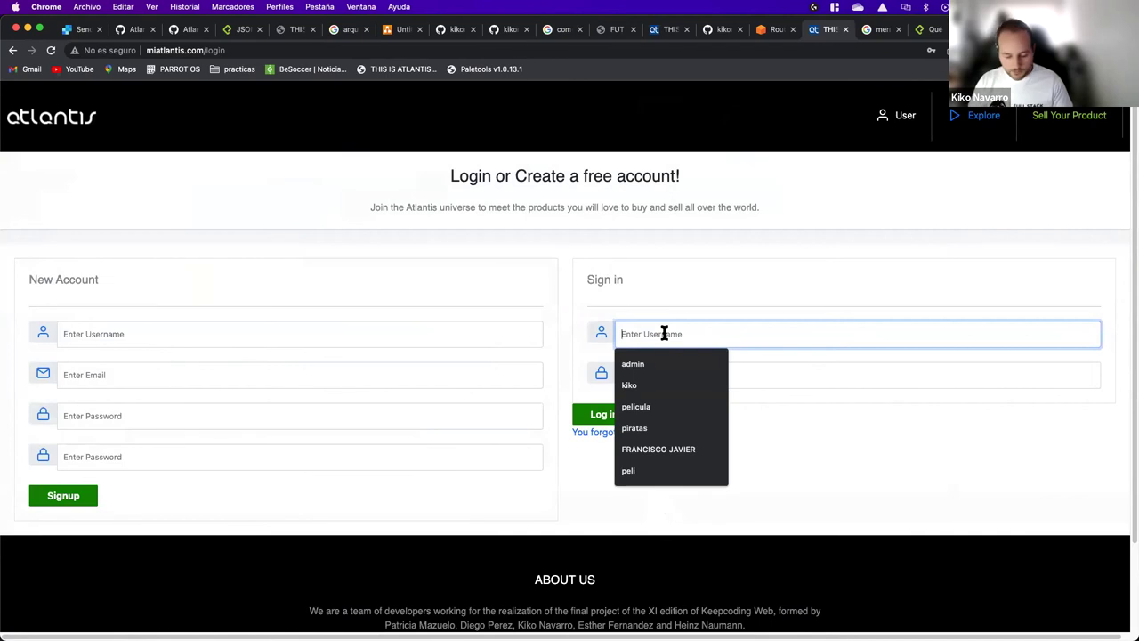
text(a)
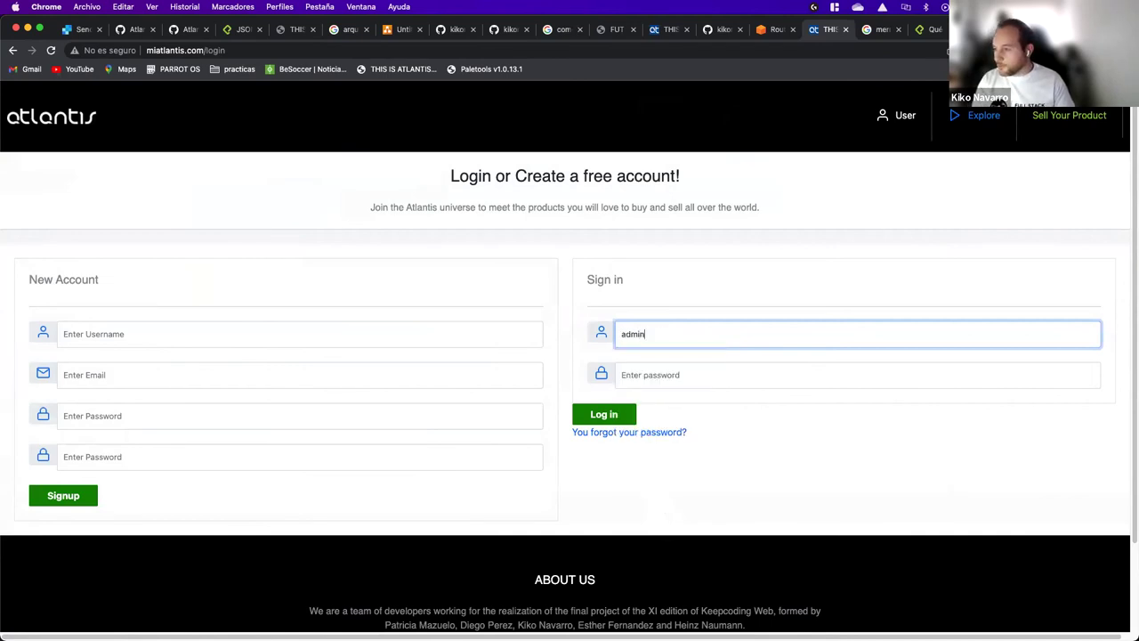
key(BackSpace)
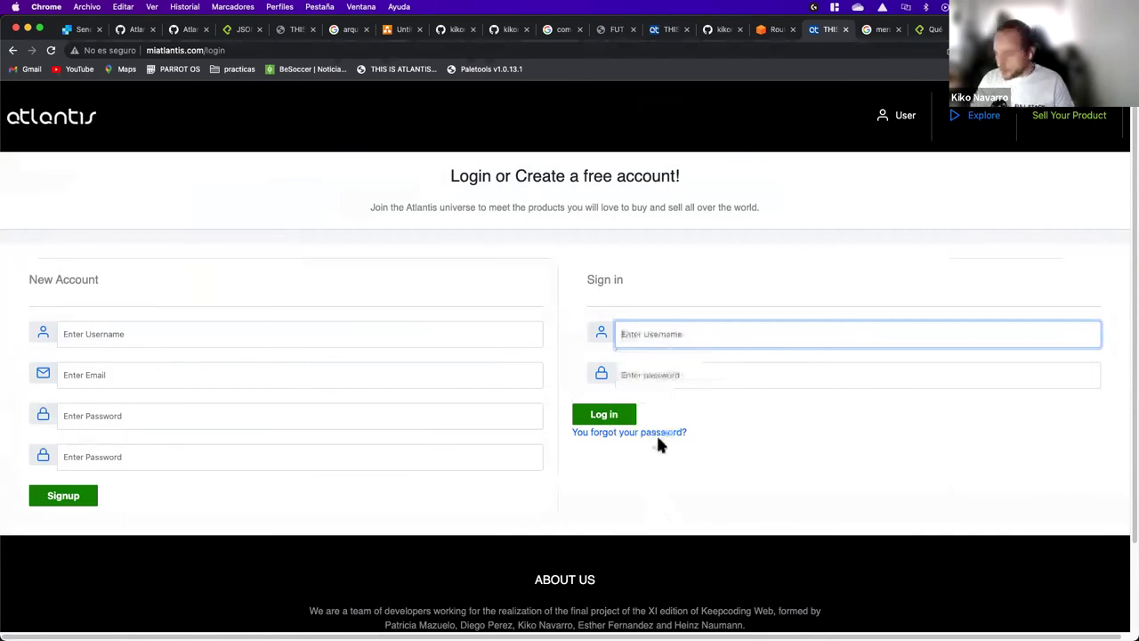
click(876, 30)
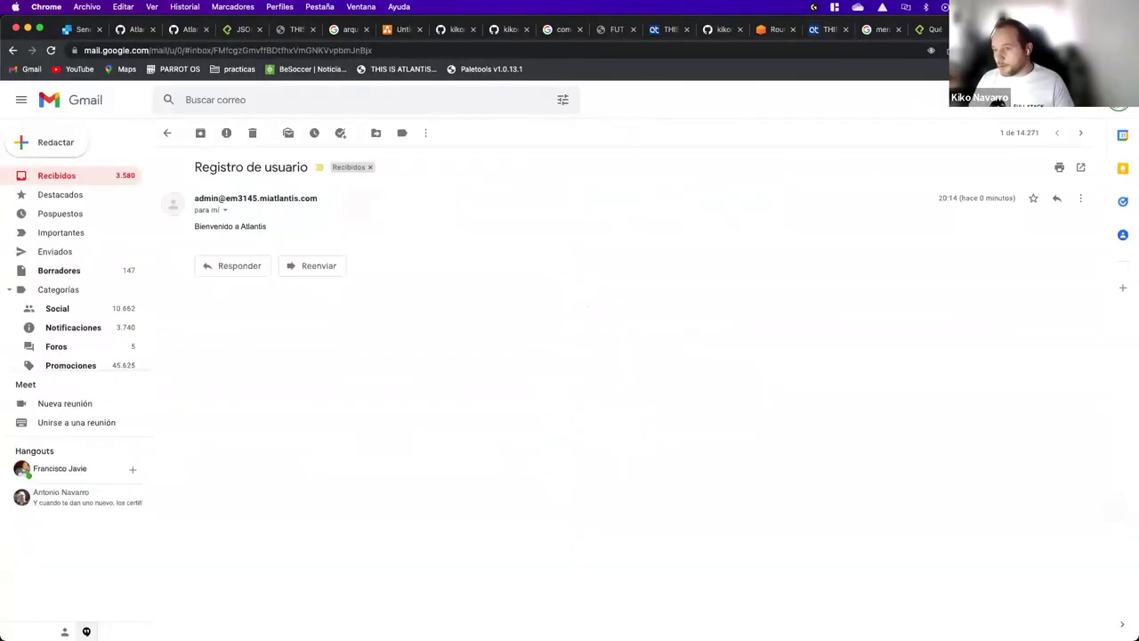
Step: Read the older 'Recuperación de clave - Atlantis' email in the Gmail inbox, then return to Atlantis
click(30, 181)
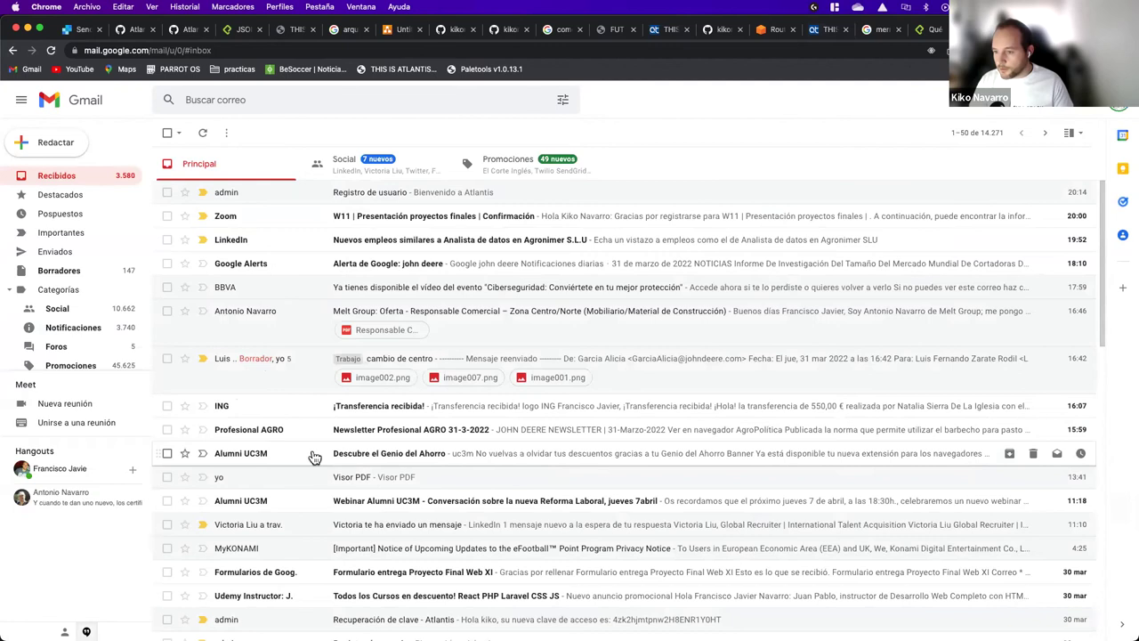
scroll(314, 458, down, 1)
scroll(315, 458, down, 2)
scroll(314, 457, up, 3)
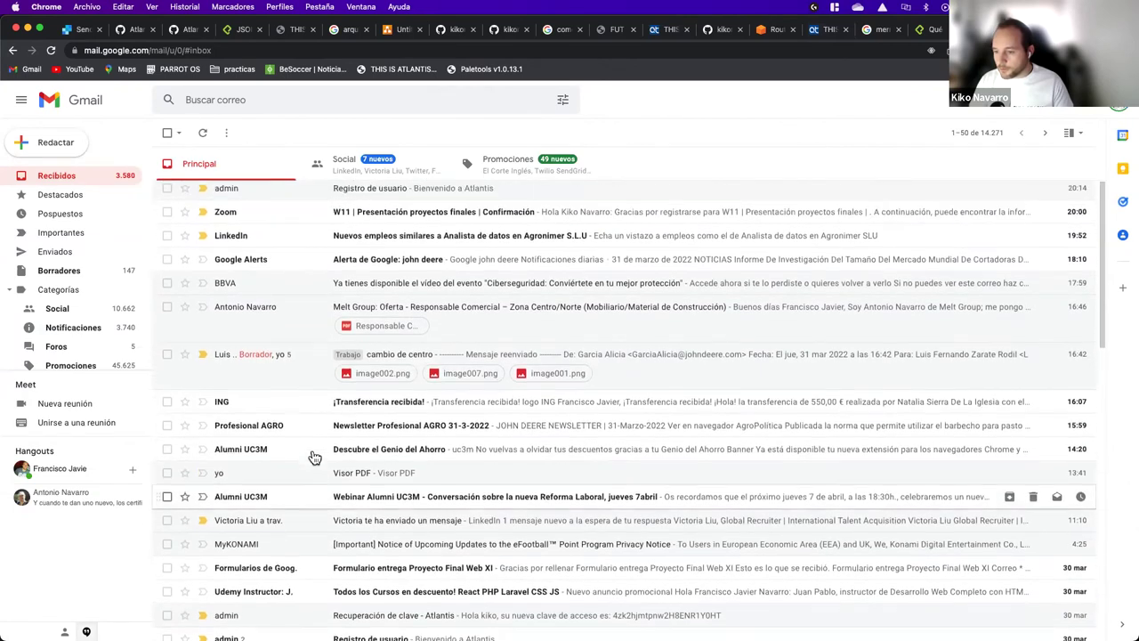
scroll(315, 457, down, 5)
click(275, 388)
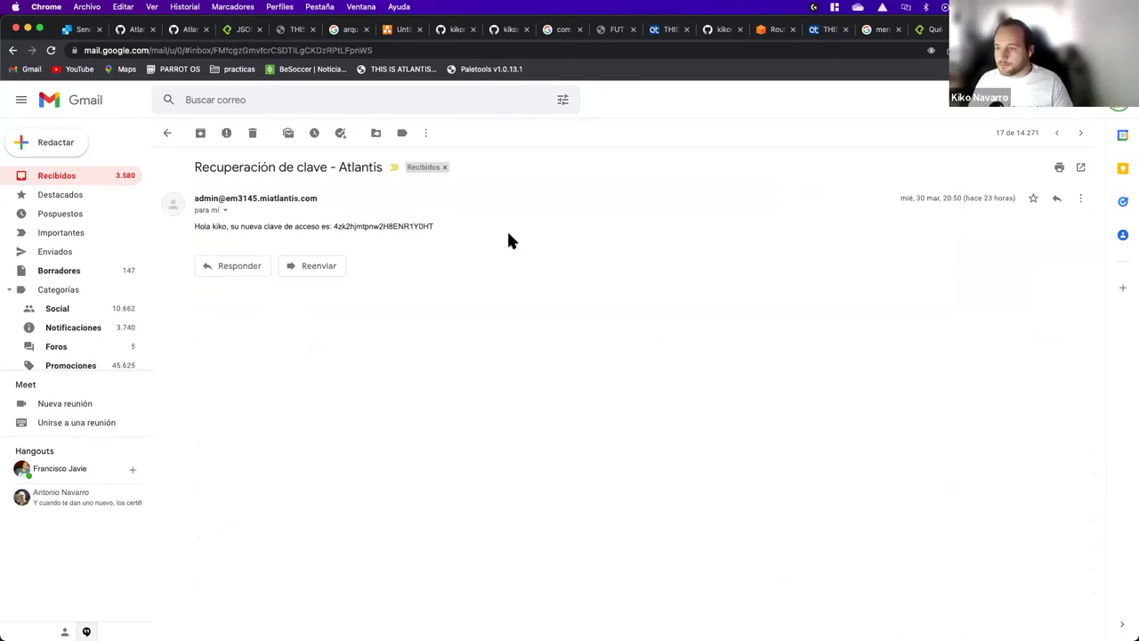
click(827, 29)
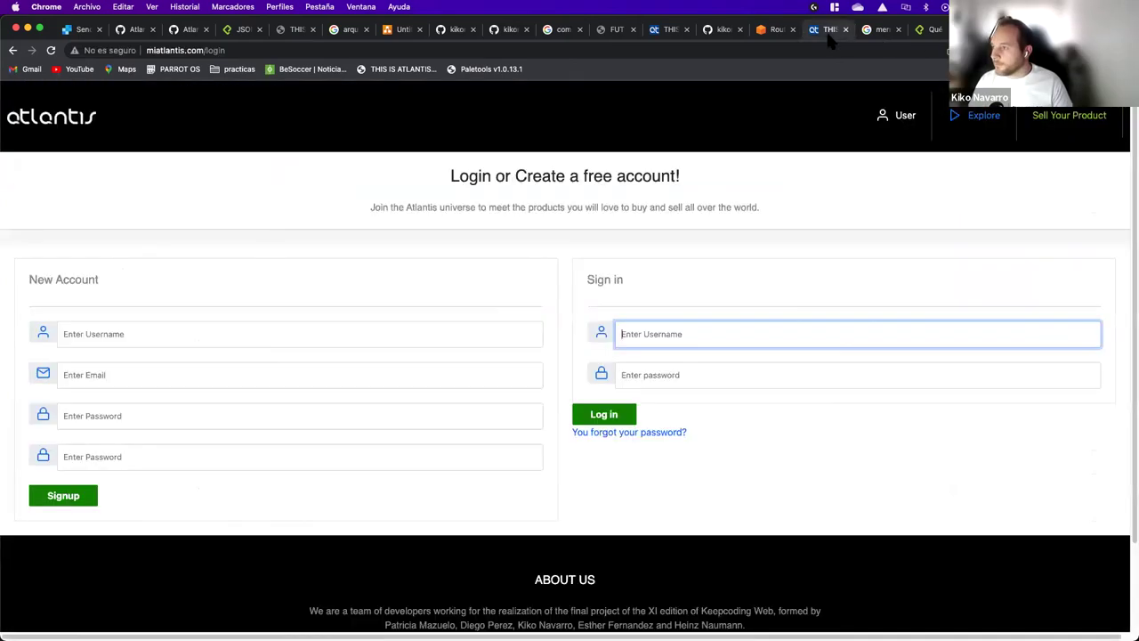
Step: Register a new Atlantis account named kiko with the saved email and a password entered twice
click(271, 335)
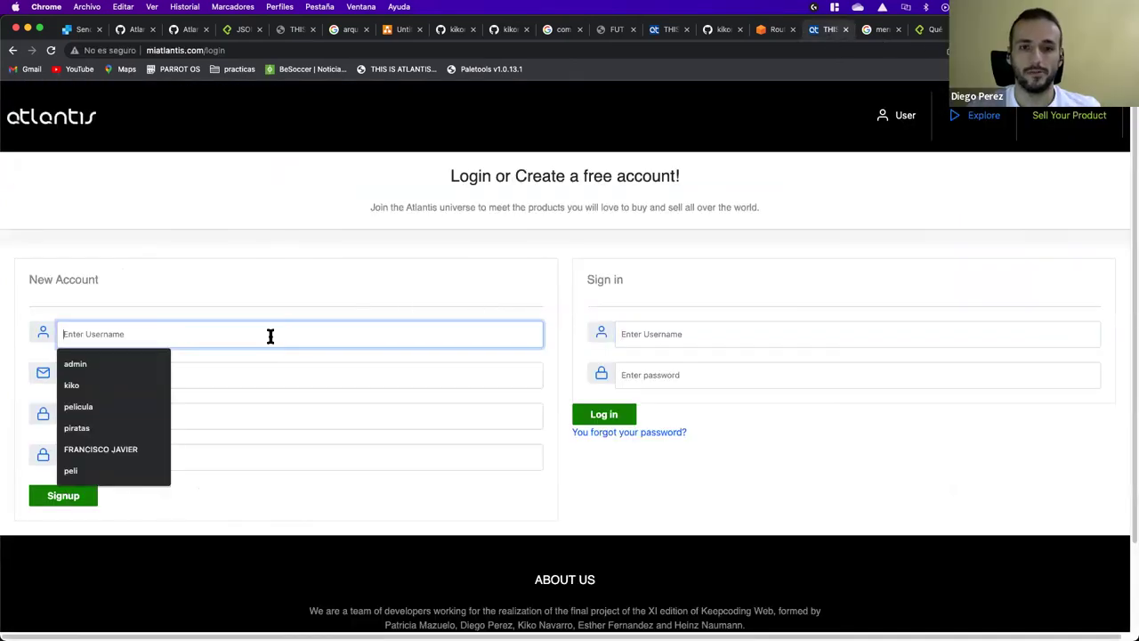
click(107, 385)
click(125, 377)
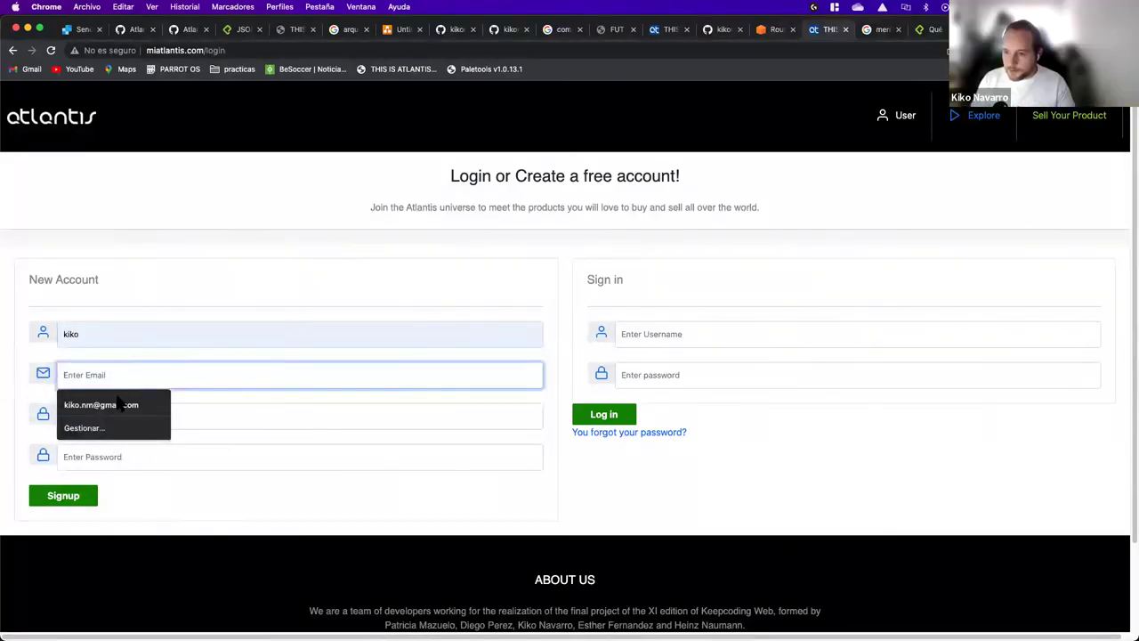
click(117, 405)
click(117, 409)
text(1234)
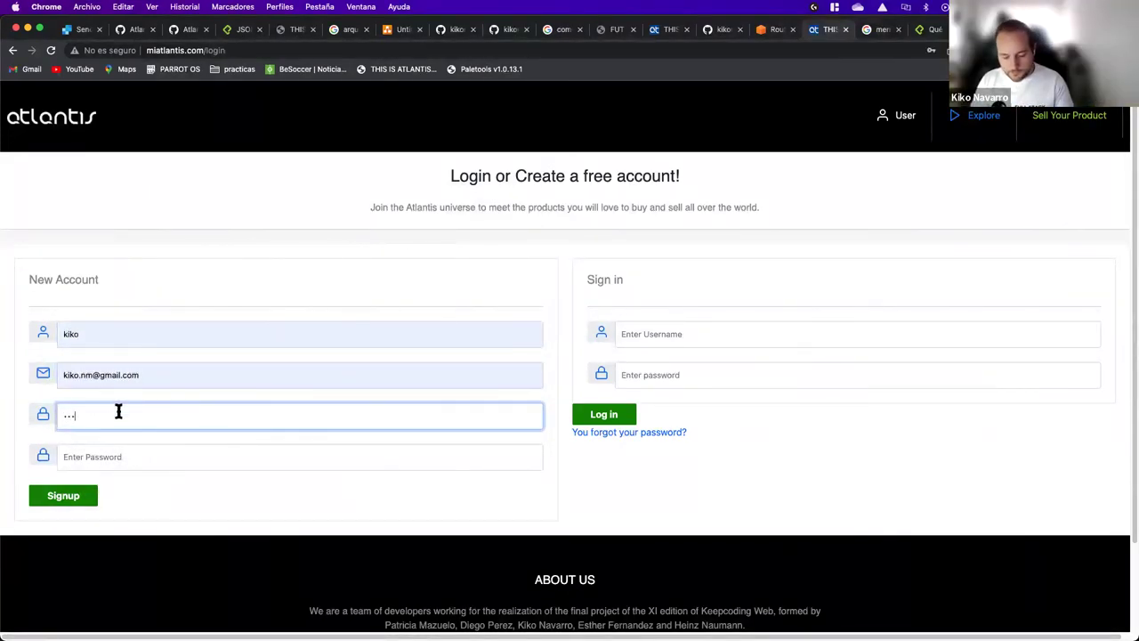
click(110, 450)
text(1234)
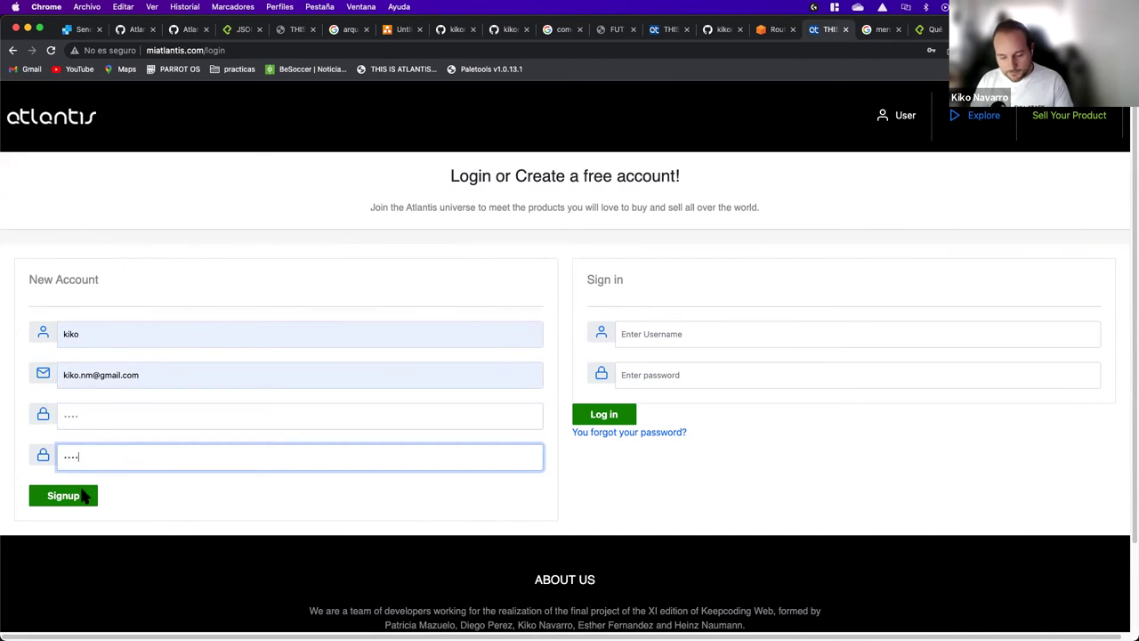
click(69, 502)
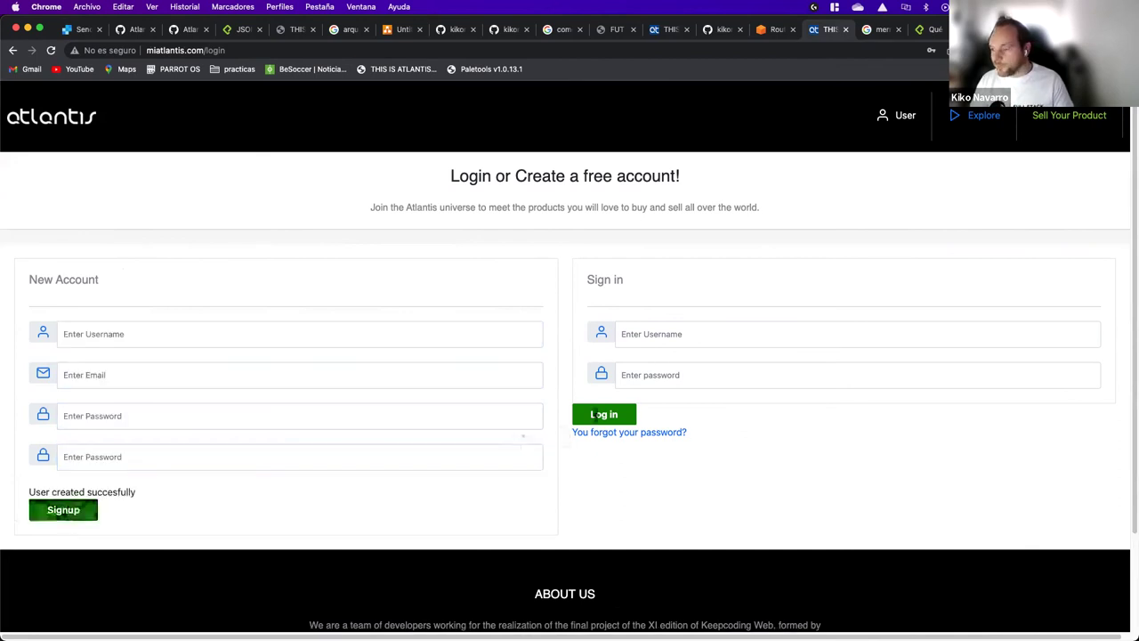
Step: Request password recovery for kiko via 'You forgot your password?', then check Gmail
click(659, 340)
click(646, 382)
click(671, 339)
click(834, 380)
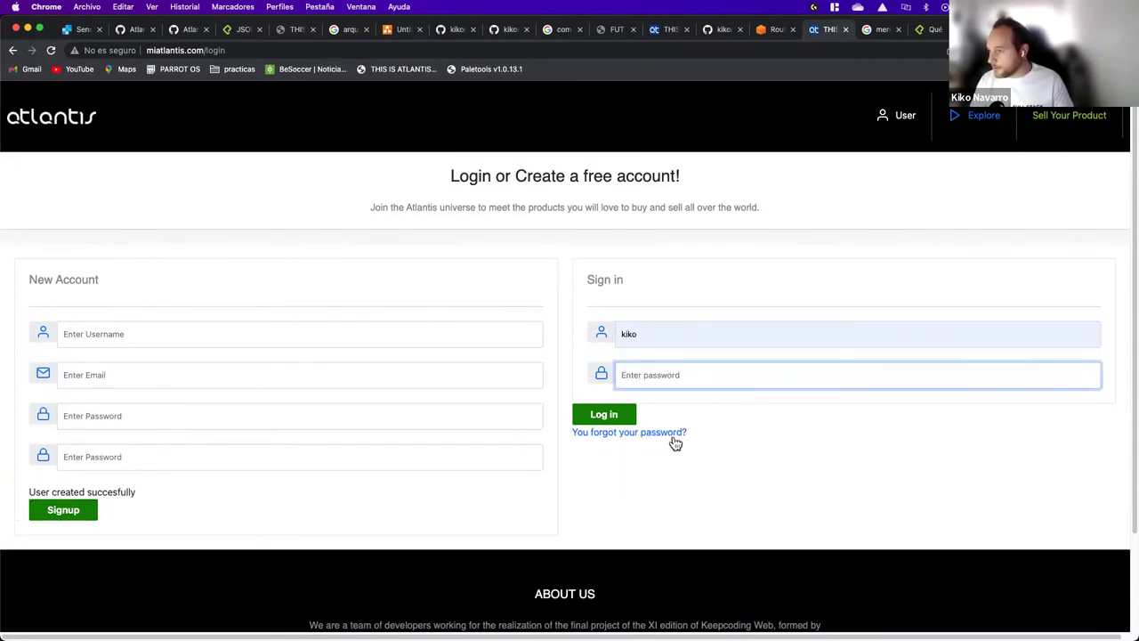
click(671, 433)
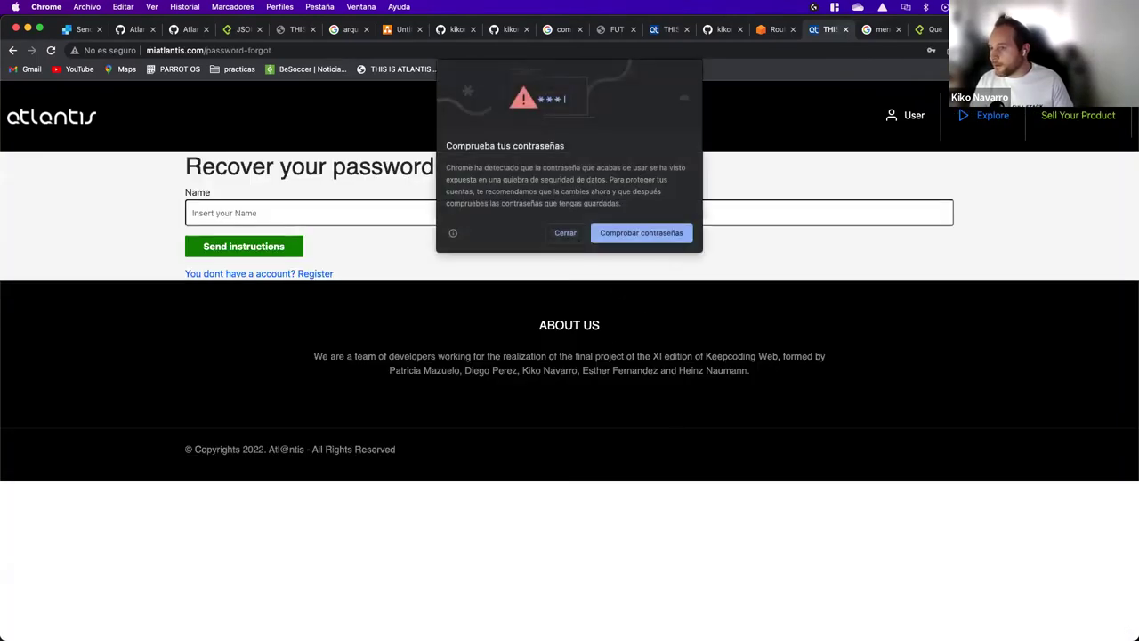
click(568, 234)
click(339, 218)
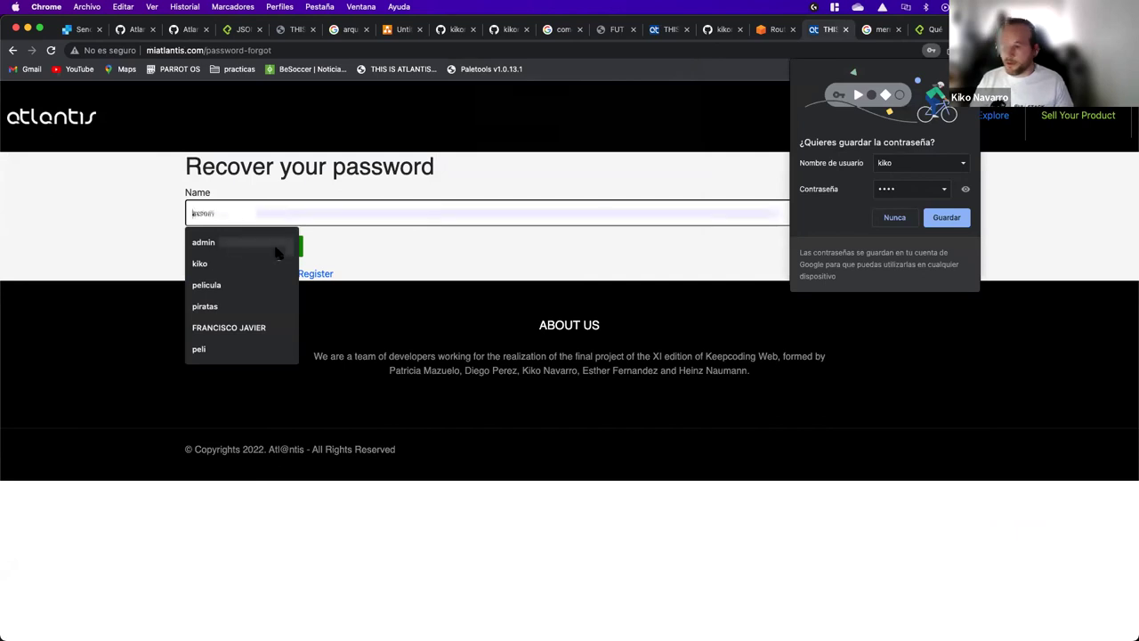
click(206, 263)
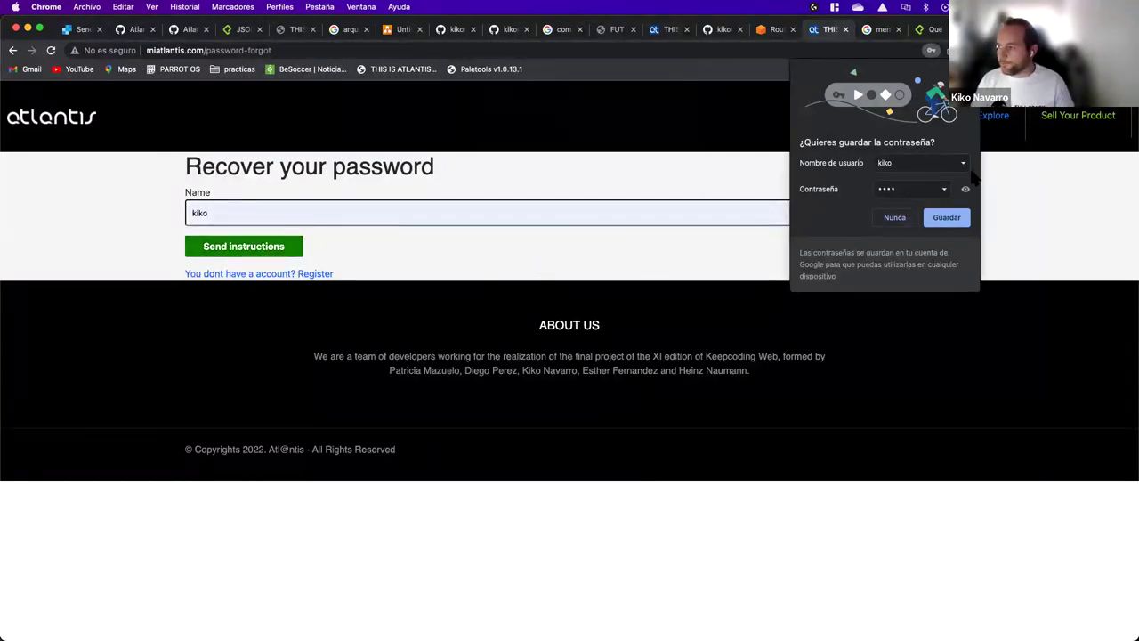
key(ctrl+Tab)
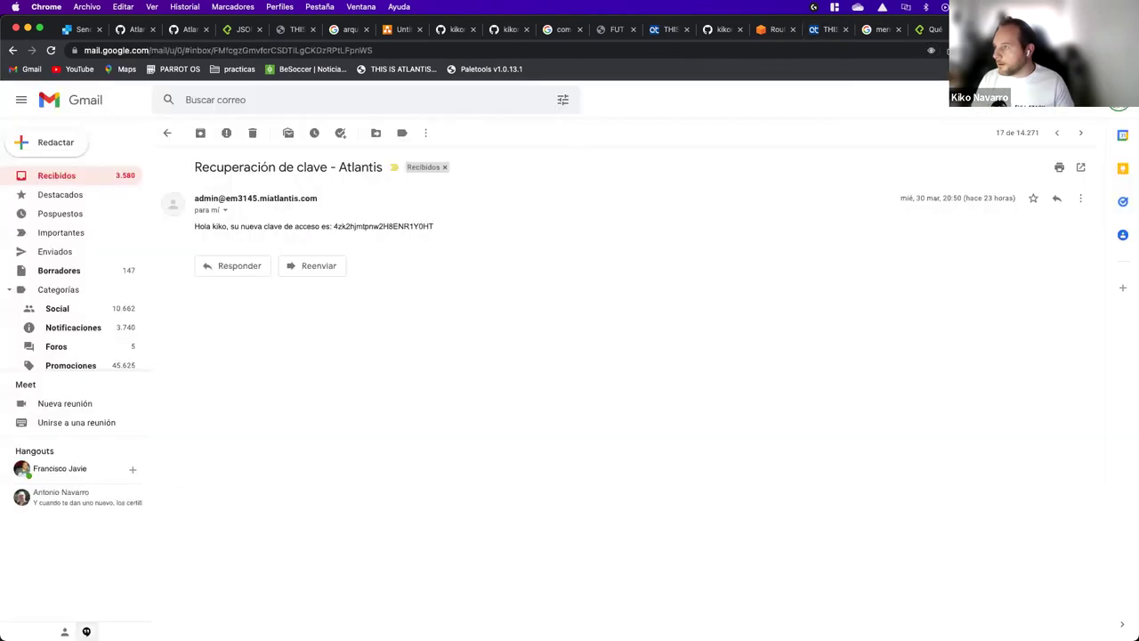
Step: Copy the new password from the newest 'Recuperación de clave - Atlantis' email
click(47, 176)
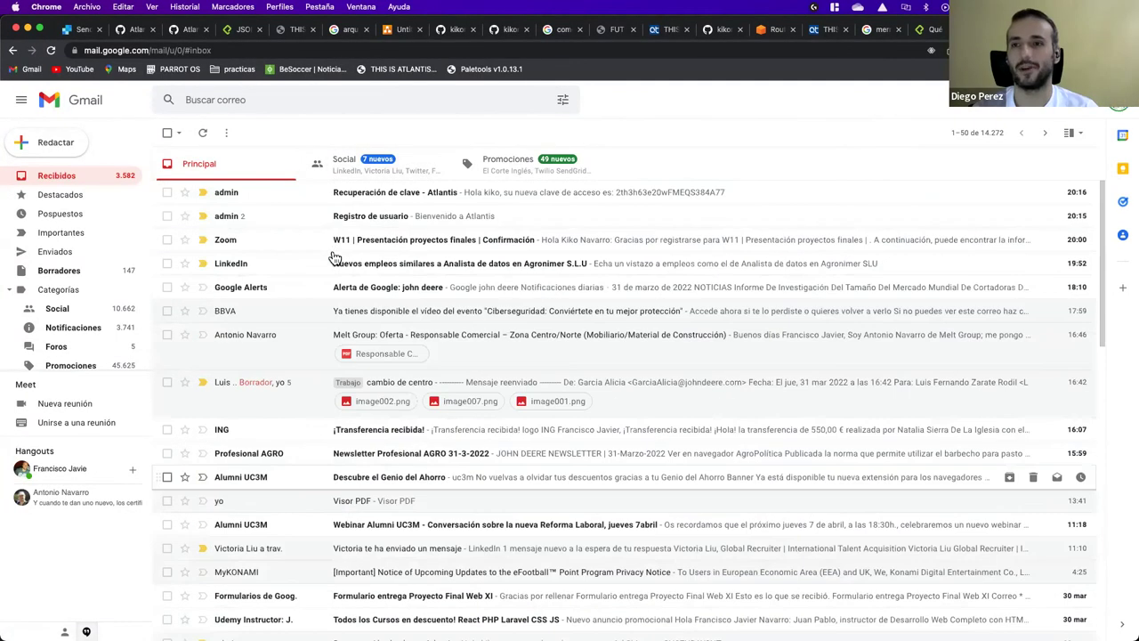
click(269, 192)
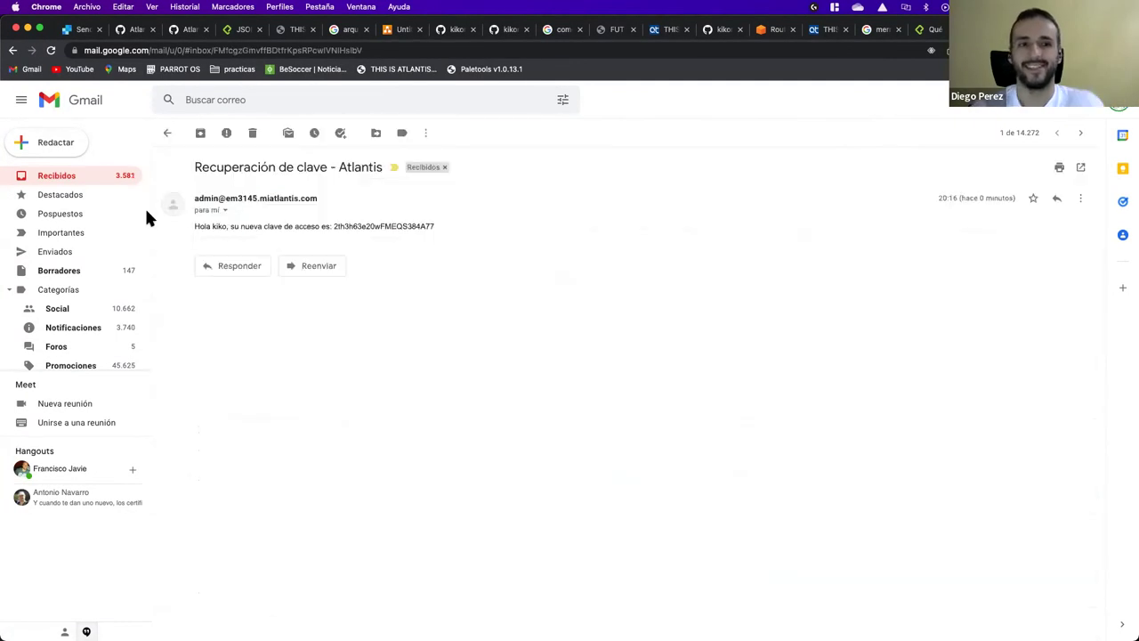
key(u)
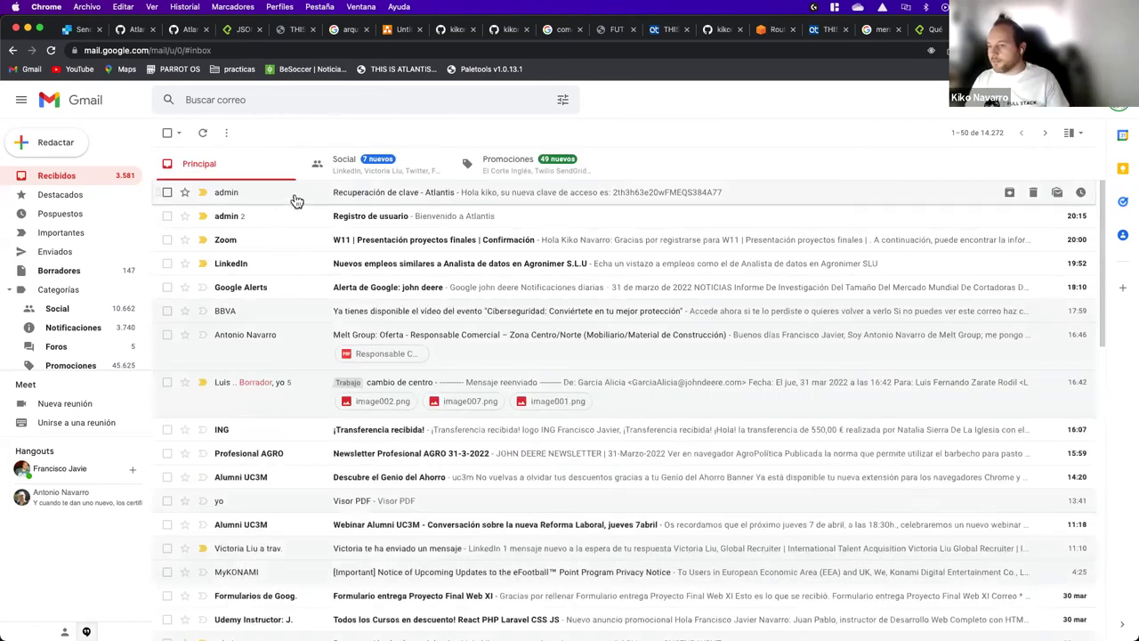
click(297, 201)
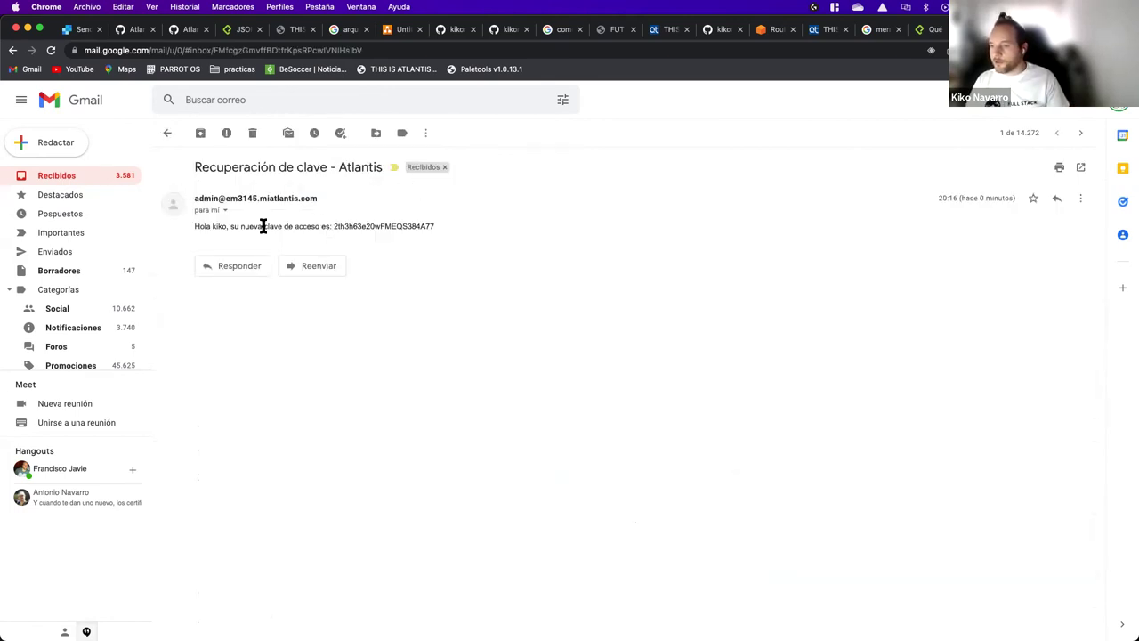
double_click(350, 226)
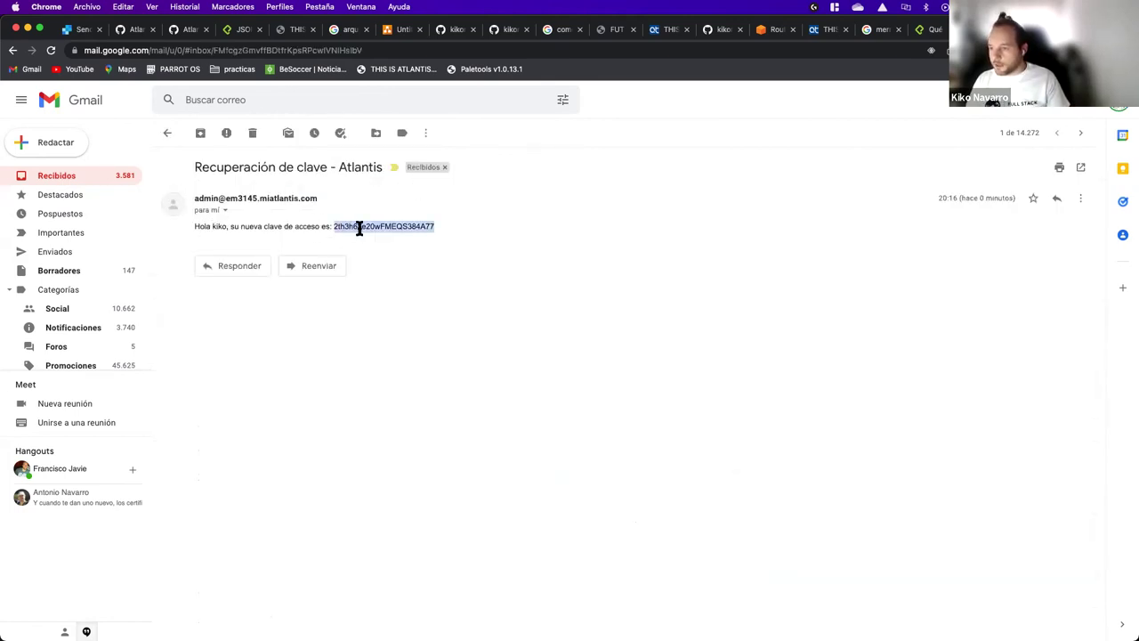
key(super+c)
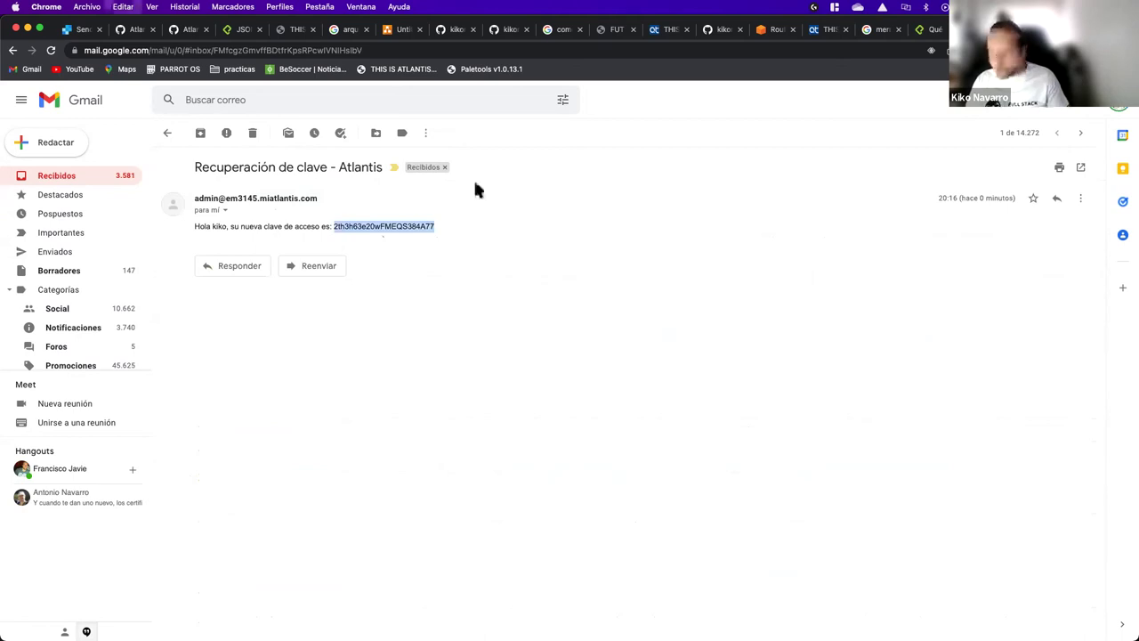
click(826, 29)
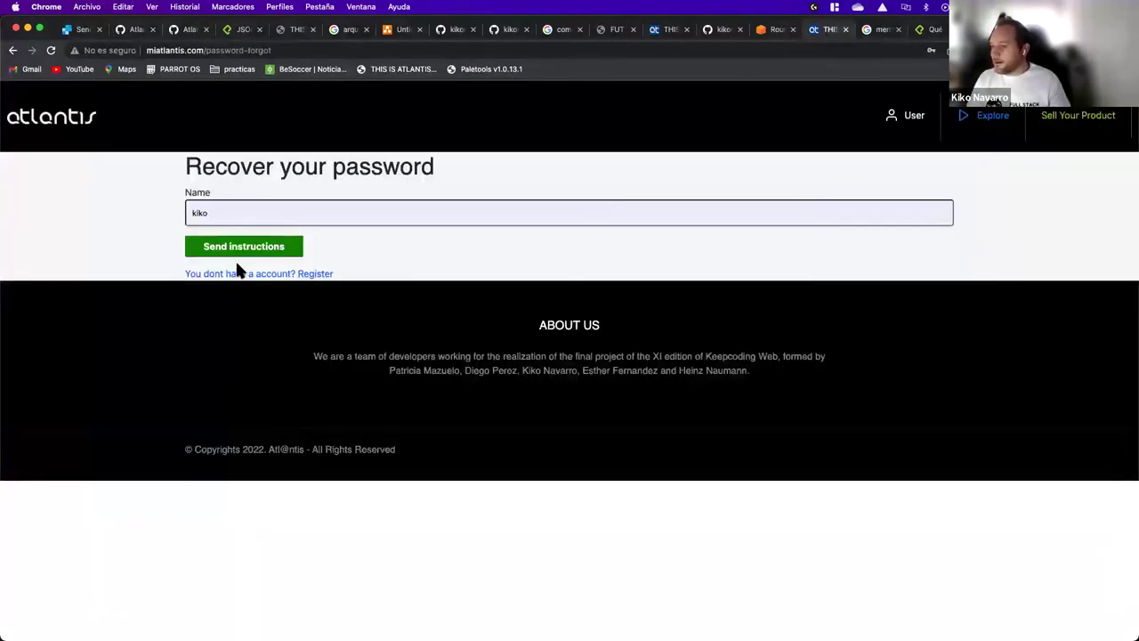
Step: Log in to Atlantis as kiko using the pasted new password from the email
click(925, 122)
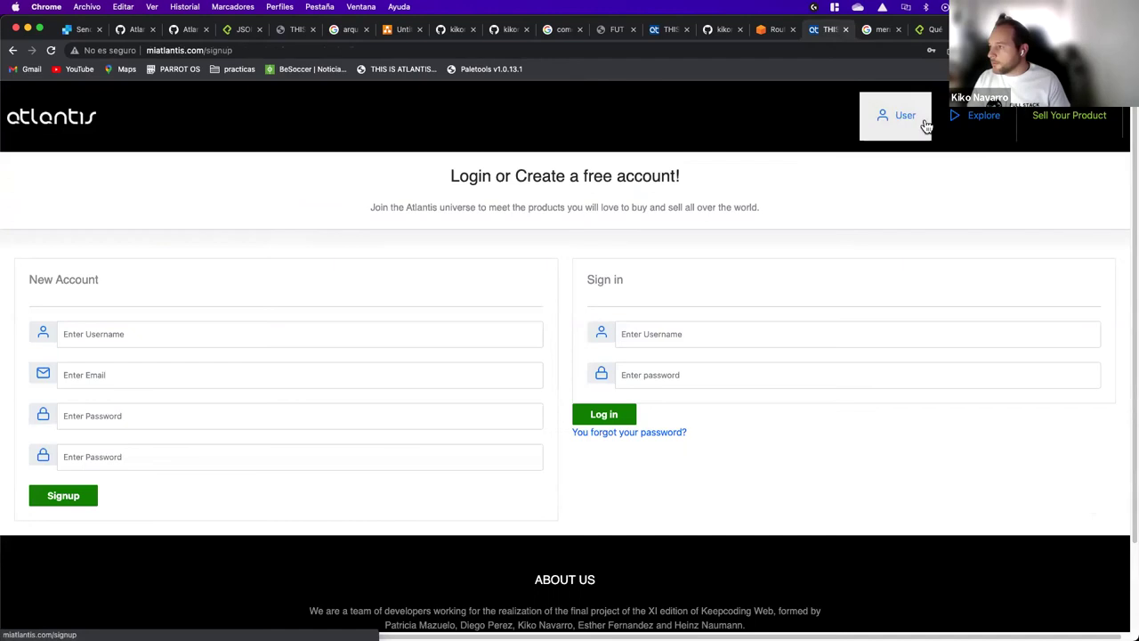
click(640, 329)
text(ki)
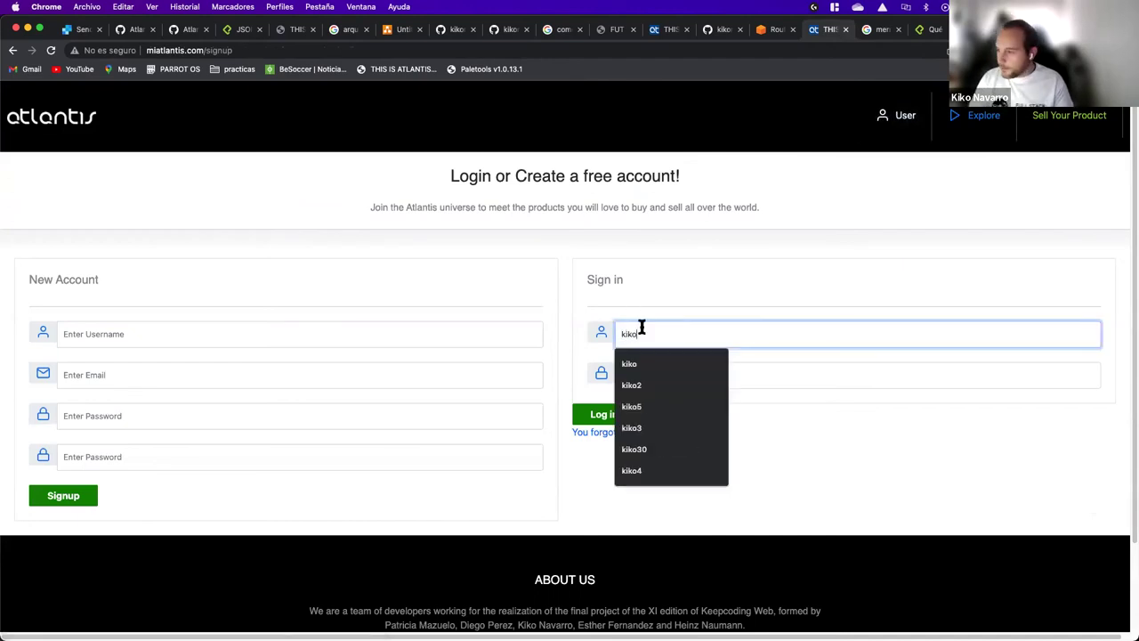
text(ko)
click(887, 370)
key(super+v)
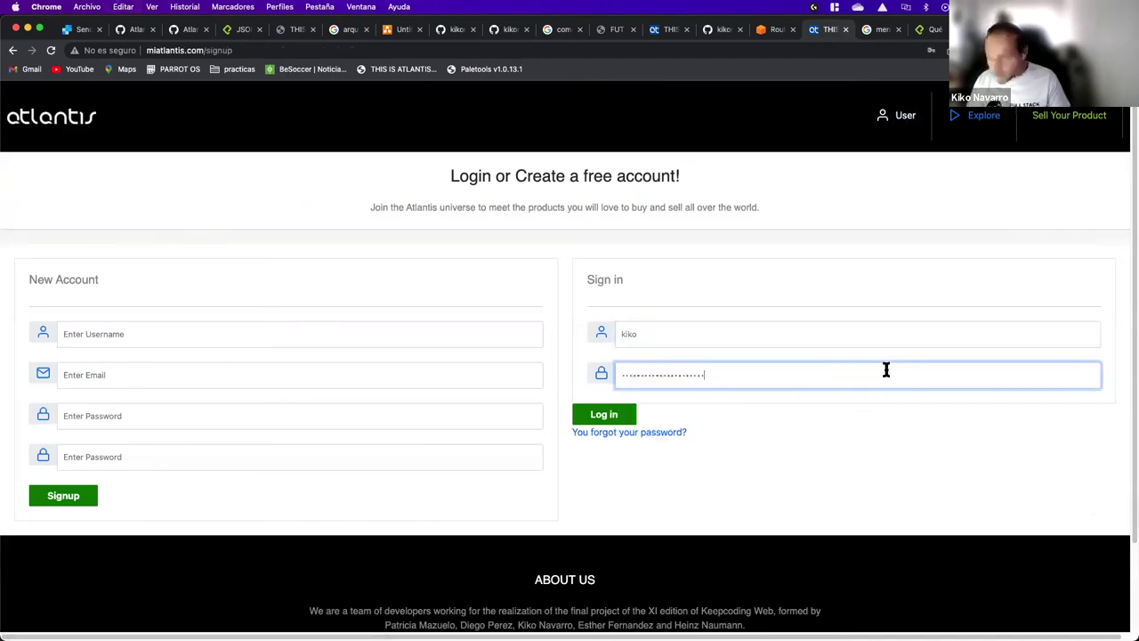
click(628, 416)
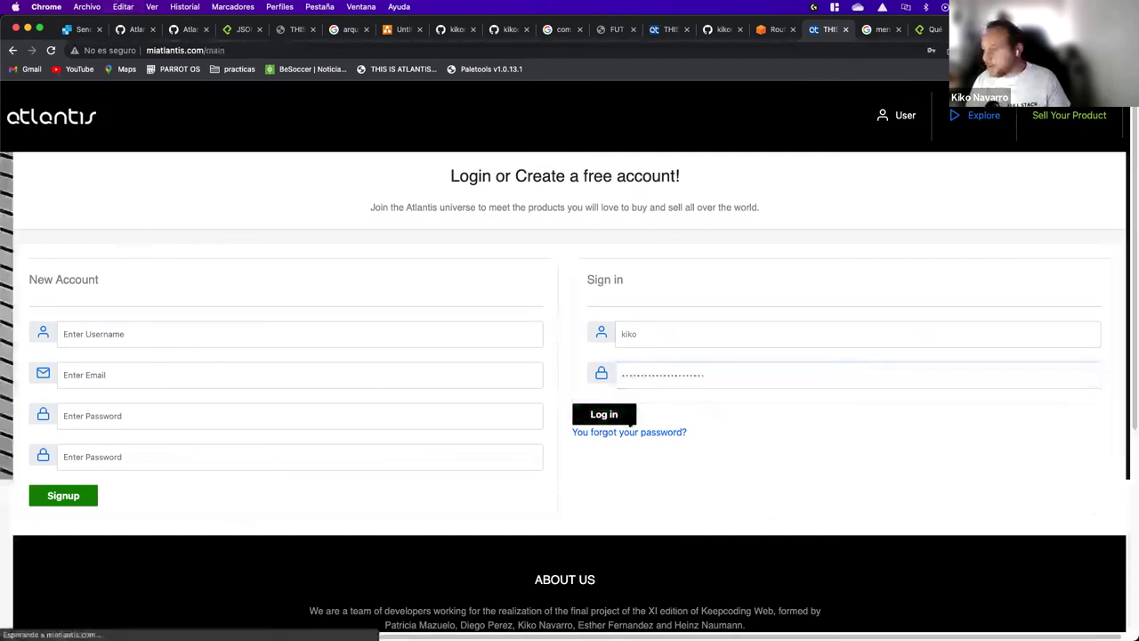